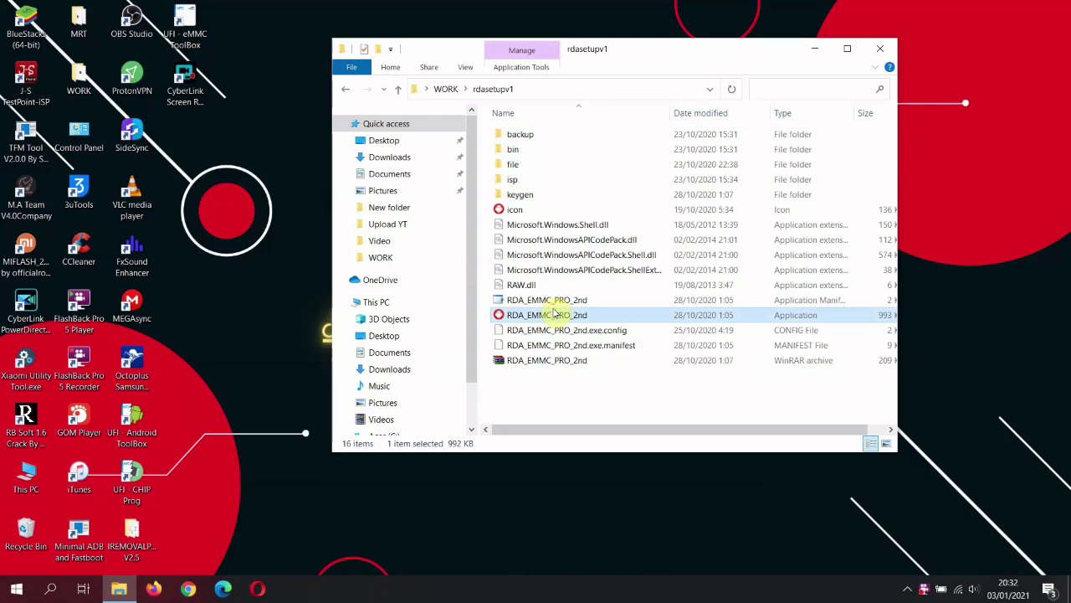
Check the rdasetupv1 archive in the WORK folder and view the properties of the extracted rdasetupv1 folder.
click(345, 90)
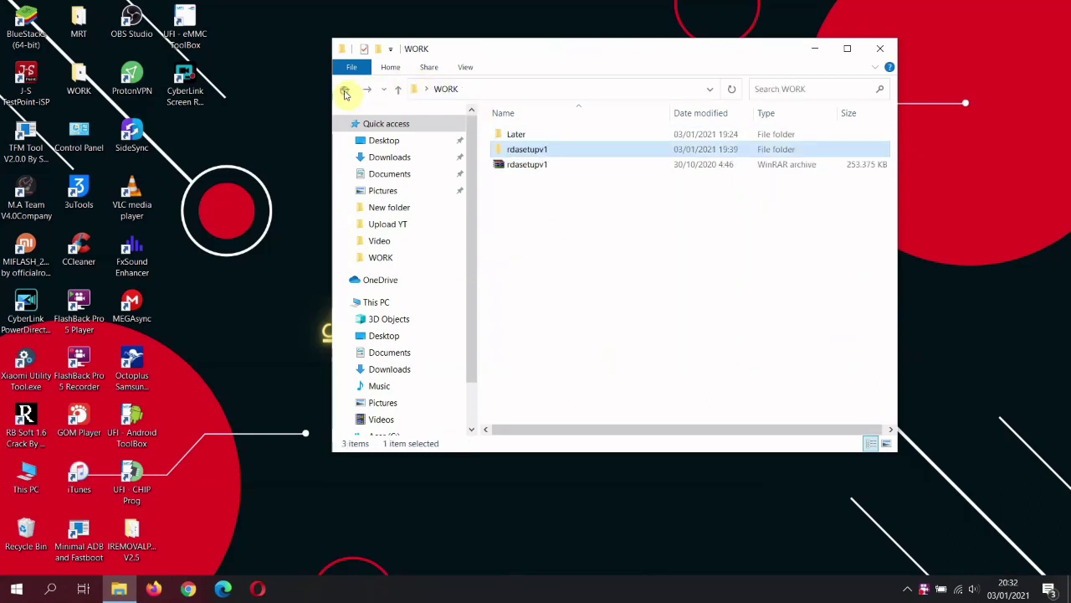
click(596, 212)
click(508, 166)
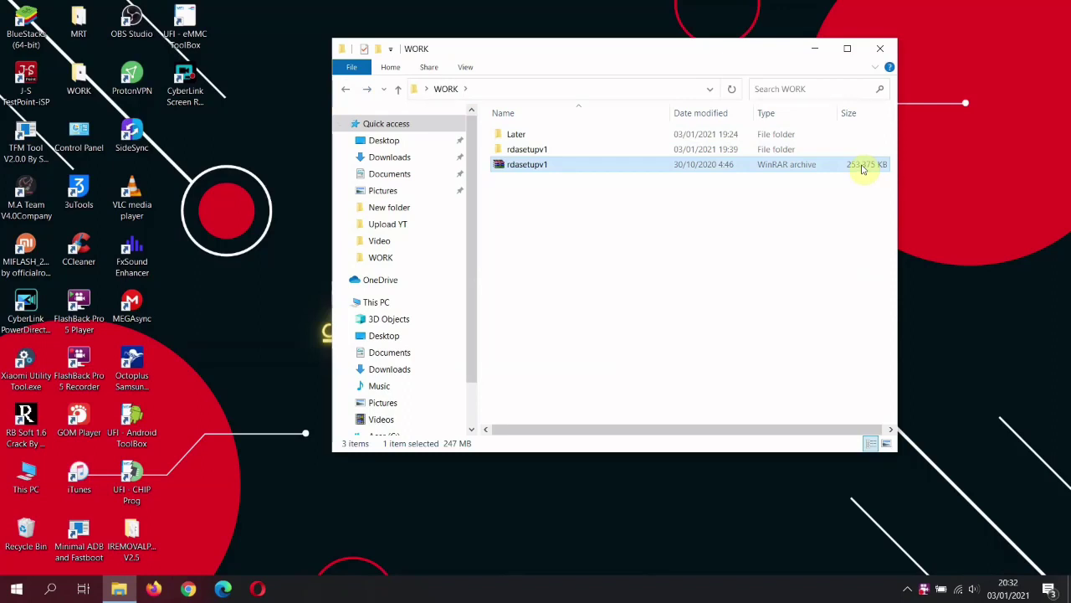
click(662, 152)
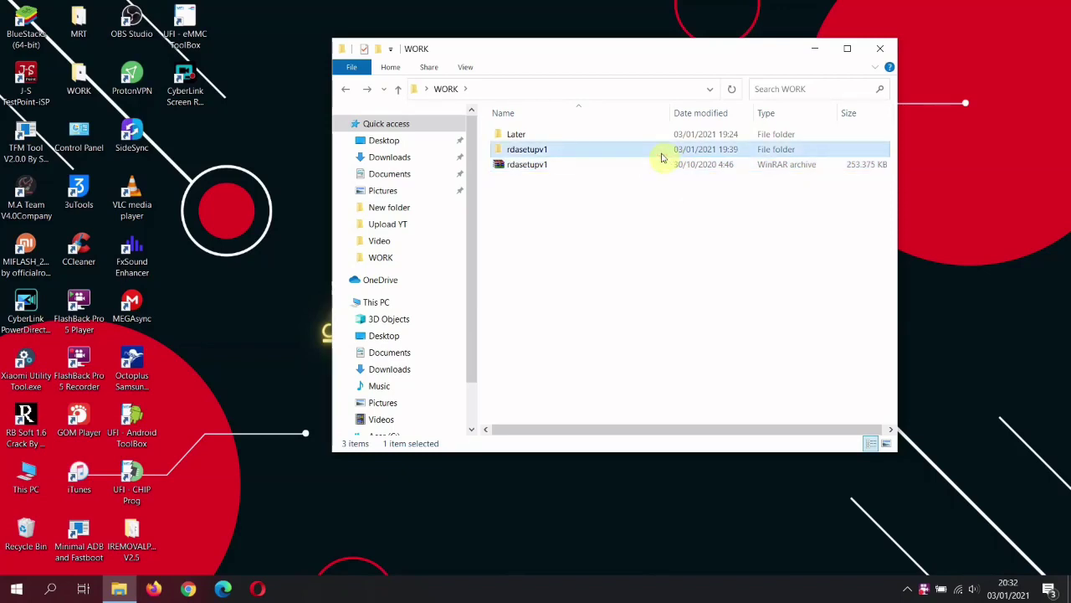
right_click(589, 153)
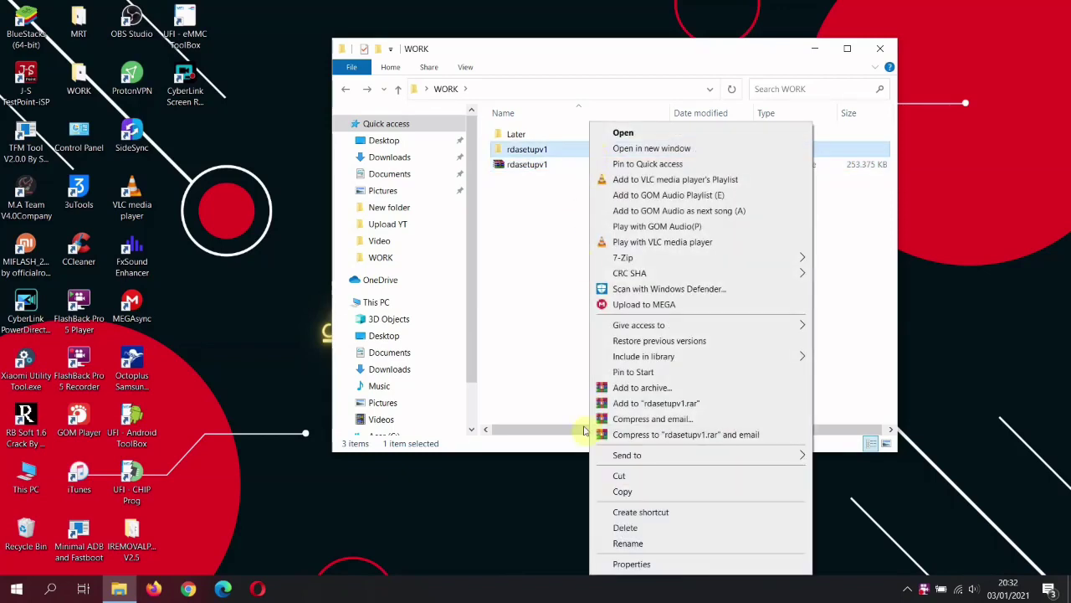
click(615, 563)
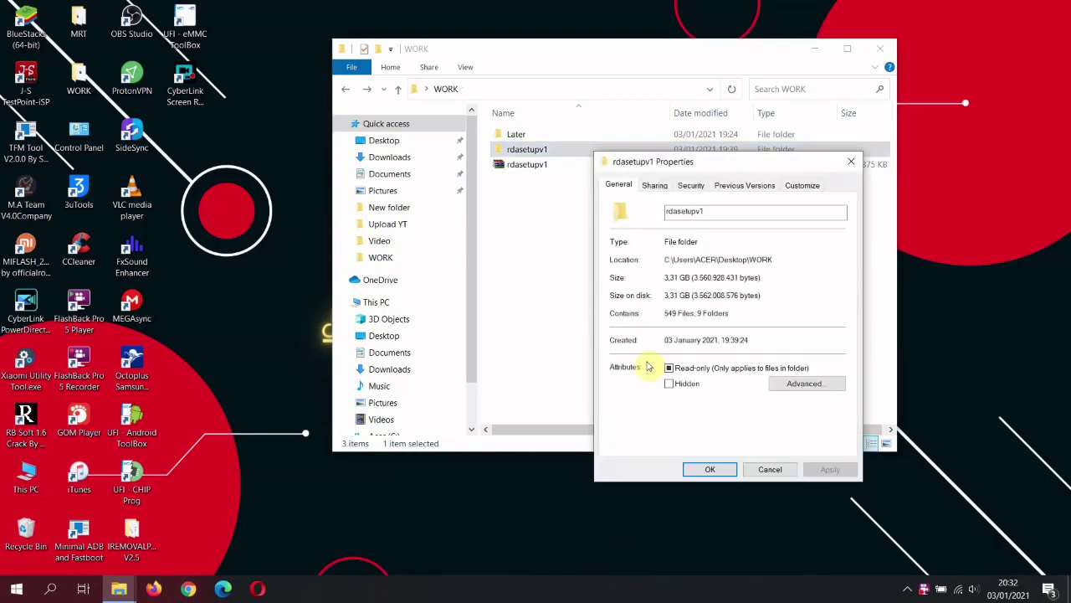
click(708, 471)
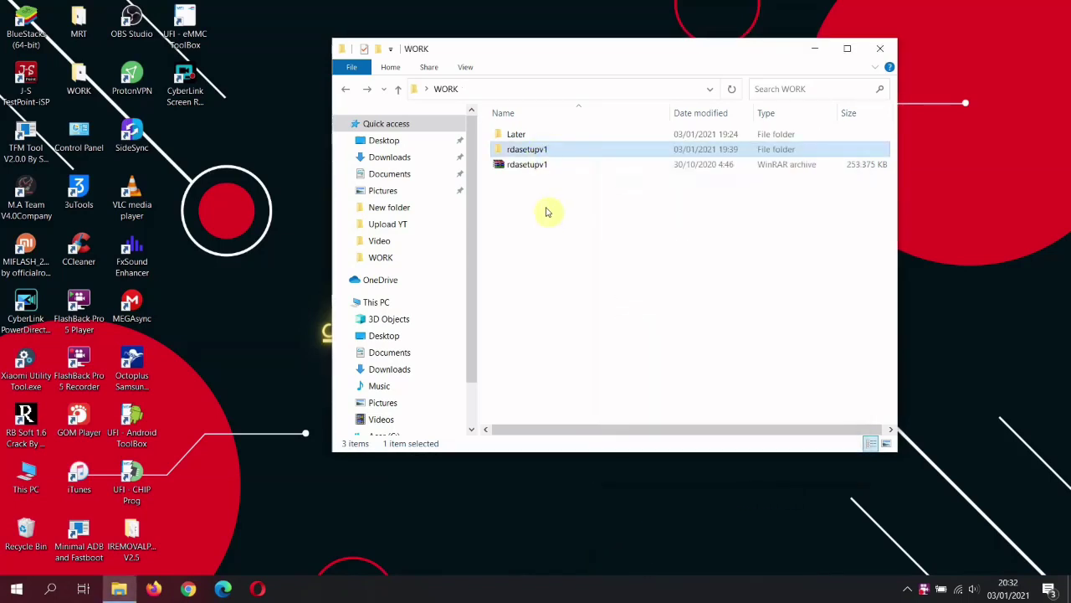
click(548, 213)
Open the rdasetupv1 folder and run the RDA_EMMC_PRO_2nd application as administrator.
click(530, 149)
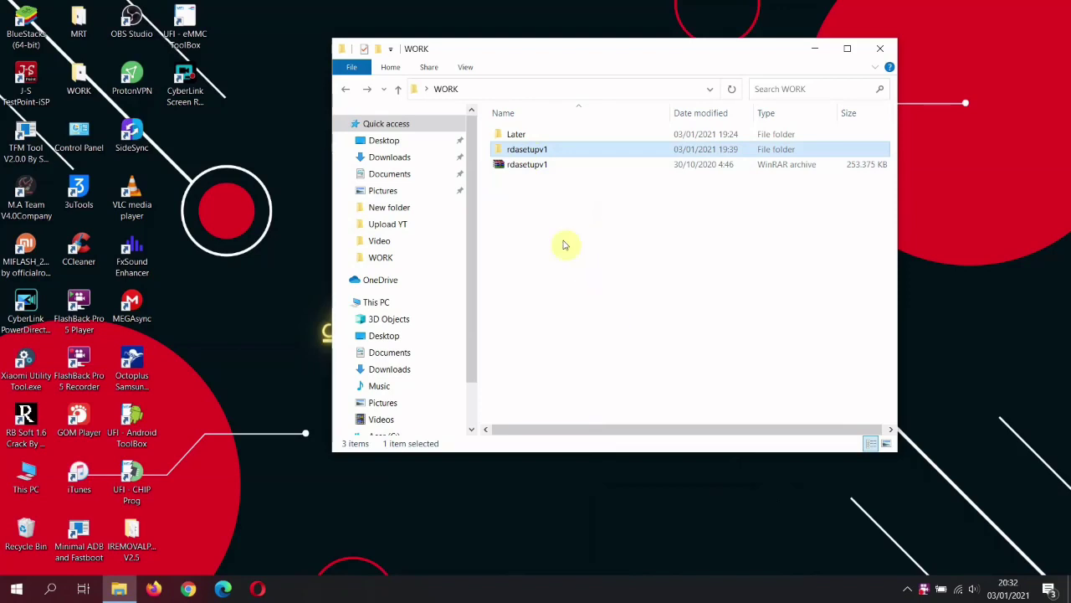
double_click(519, 153)
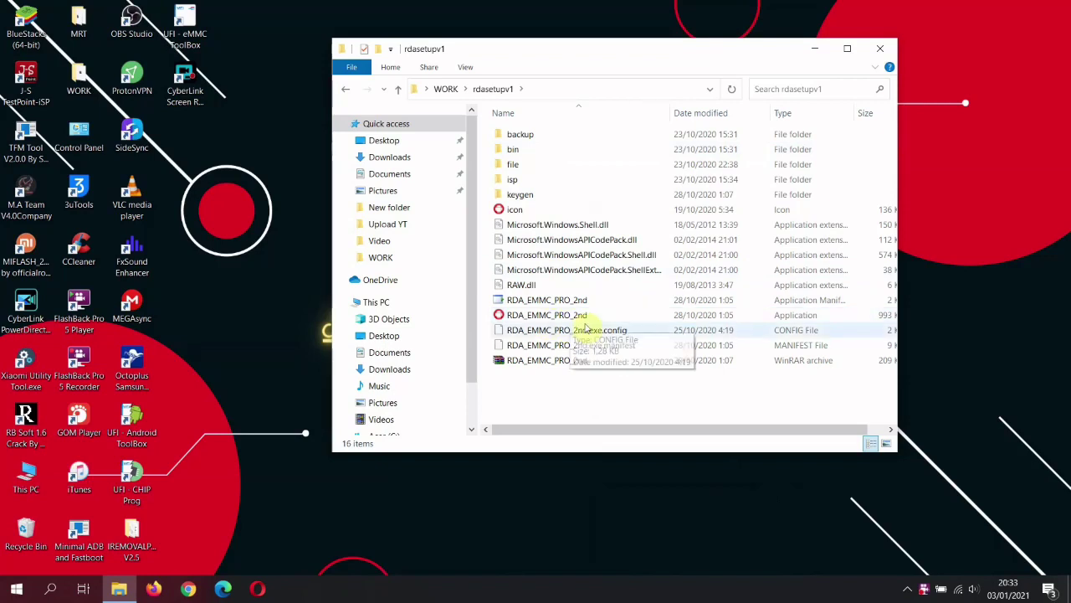
click(534, 318)
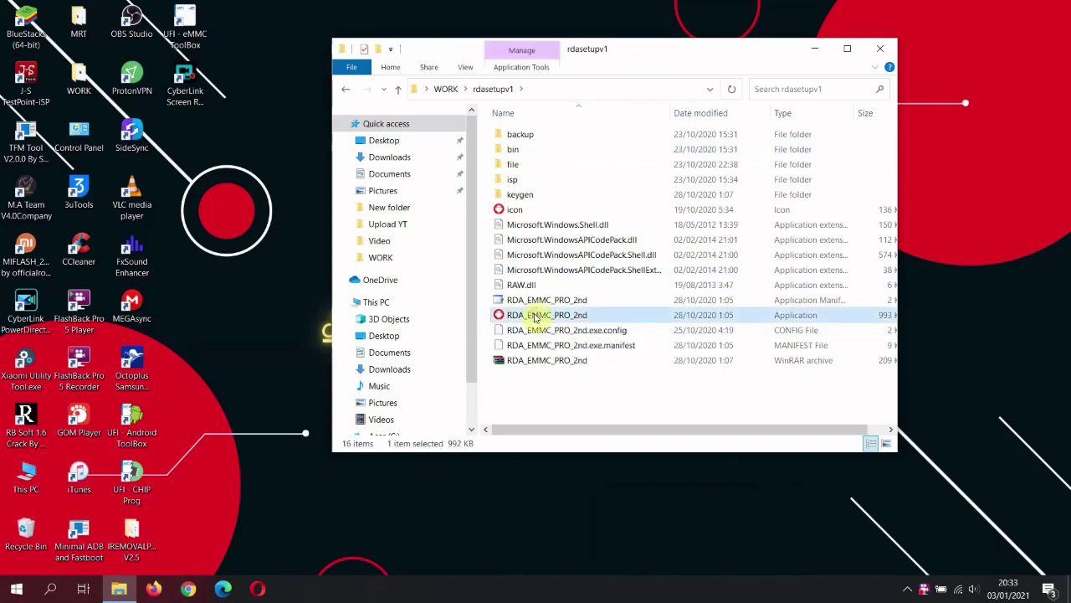
right_click(624, 310)
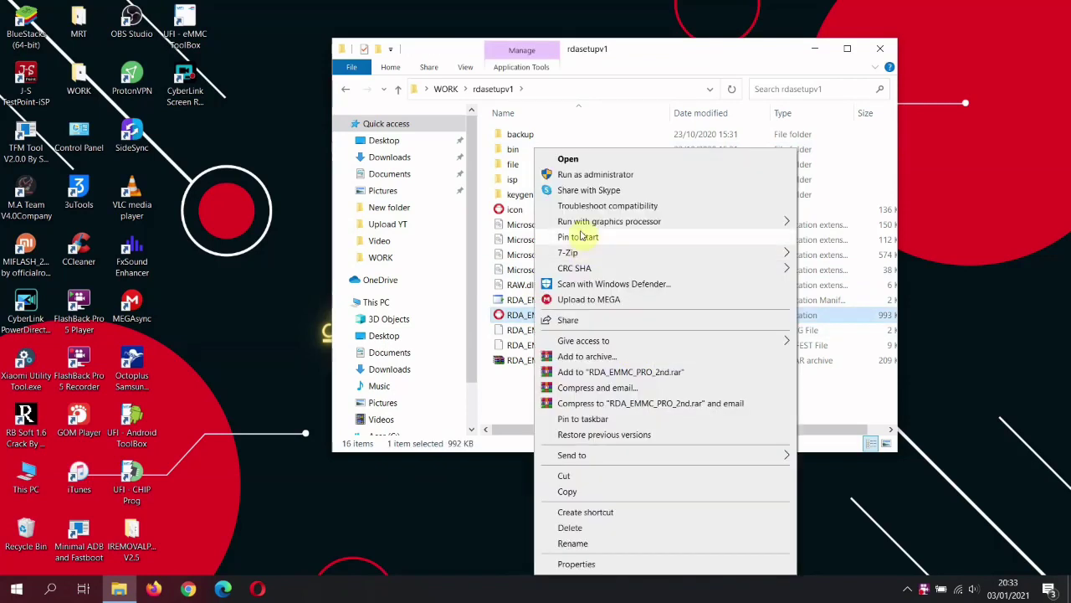
click(586, 174)
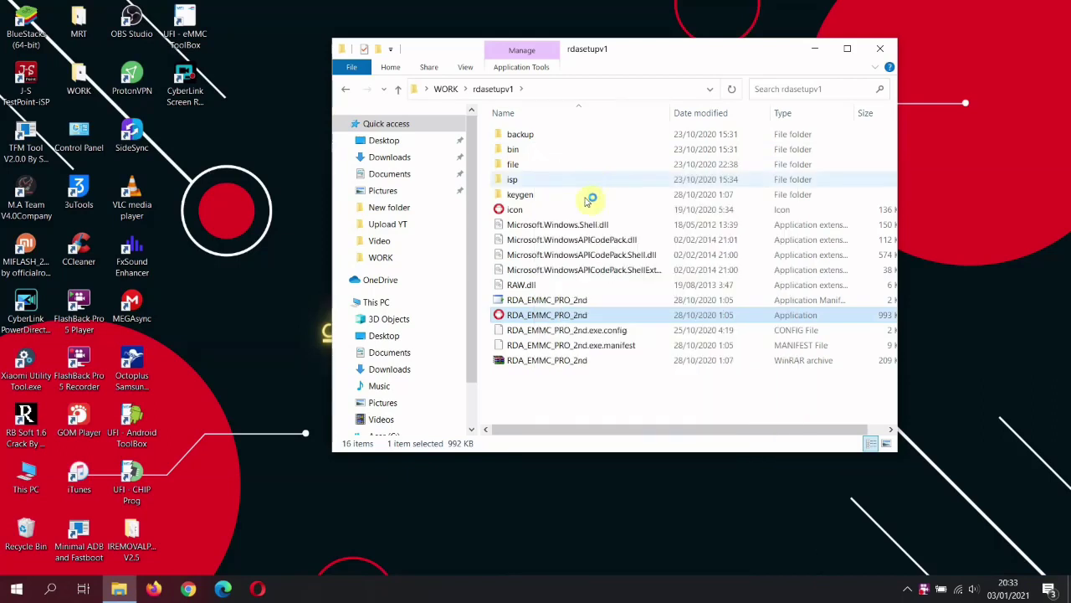
Check the virus and threat protection status in Windows Security, and close it.
click(905, 587)
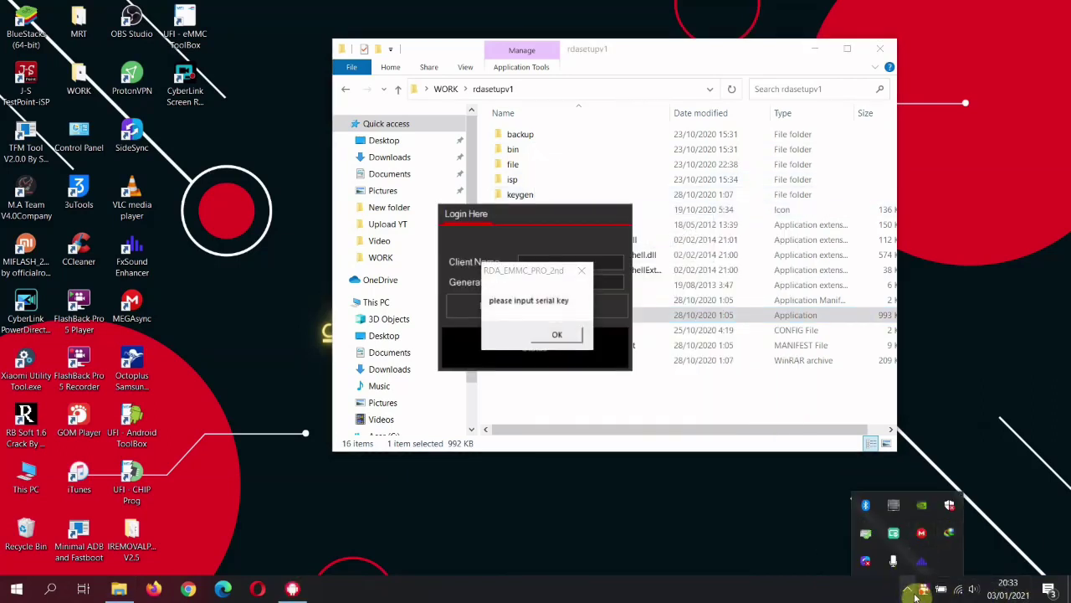
click(952, 505)
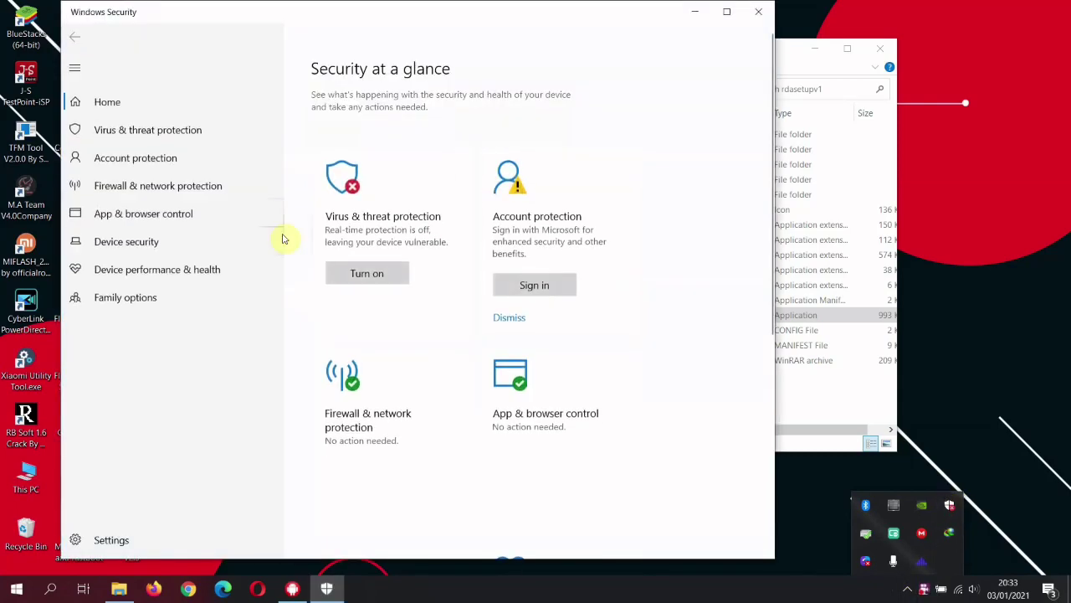
click(140, 131)
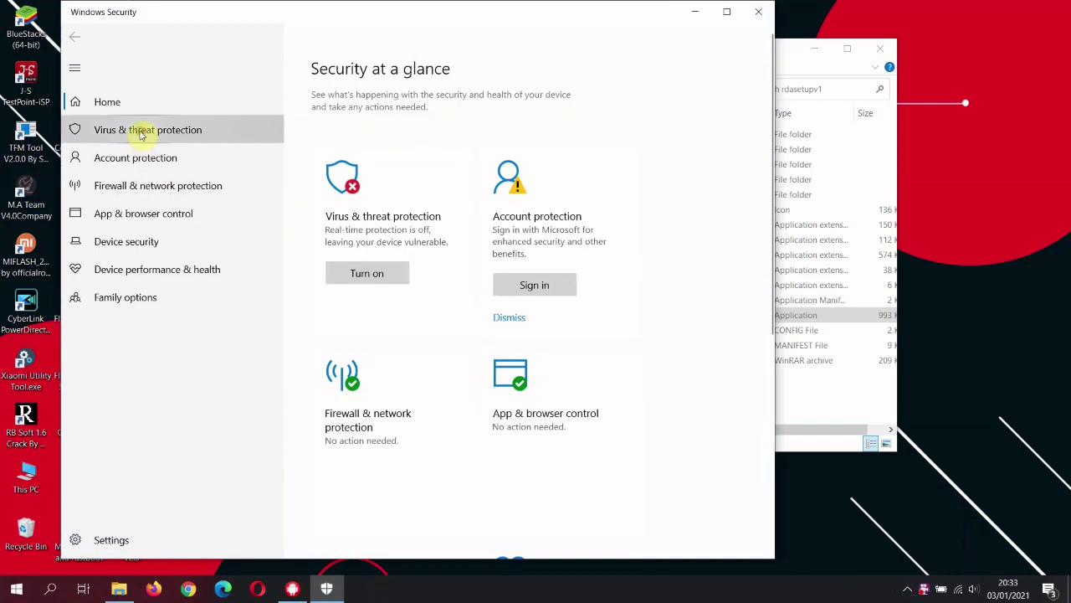
click(758, 12)
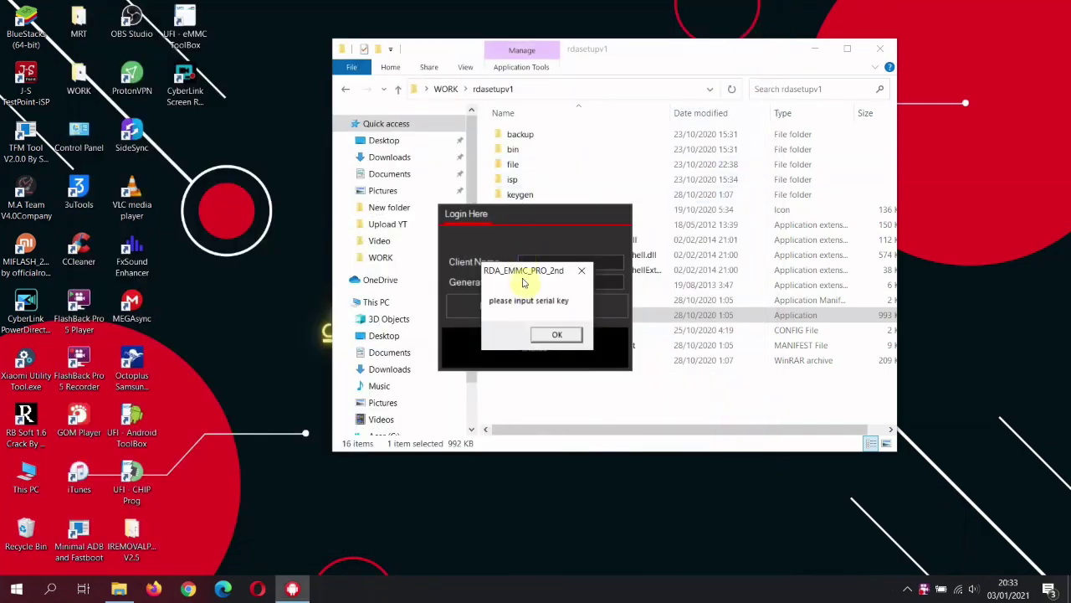
Dismiss the serial key message and run the KEYGENRDA application from the keygen folder as administrator.
click(563, 339)
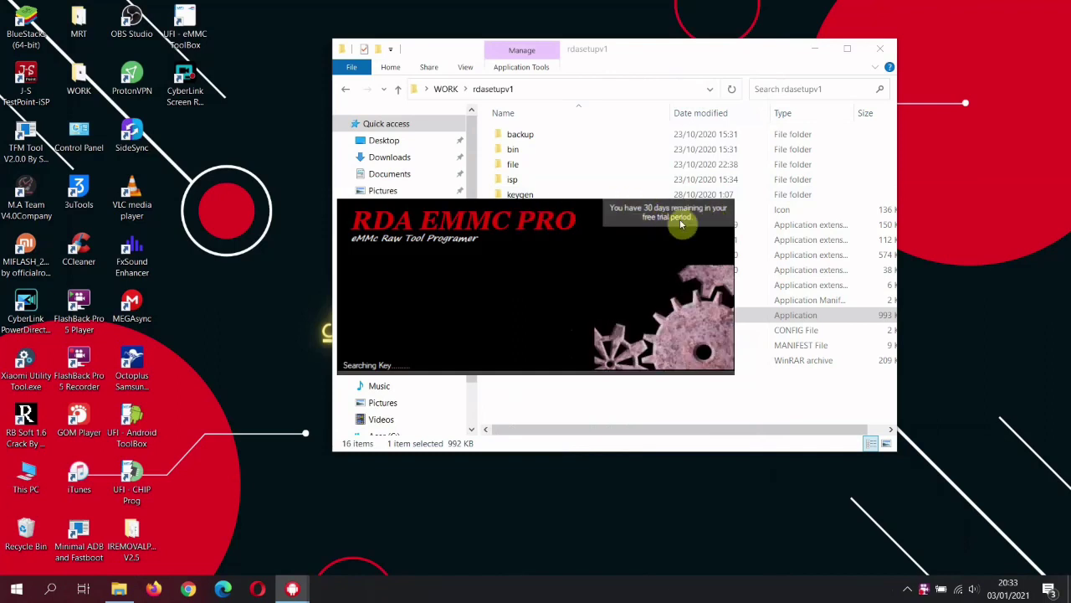
click(753, 387)
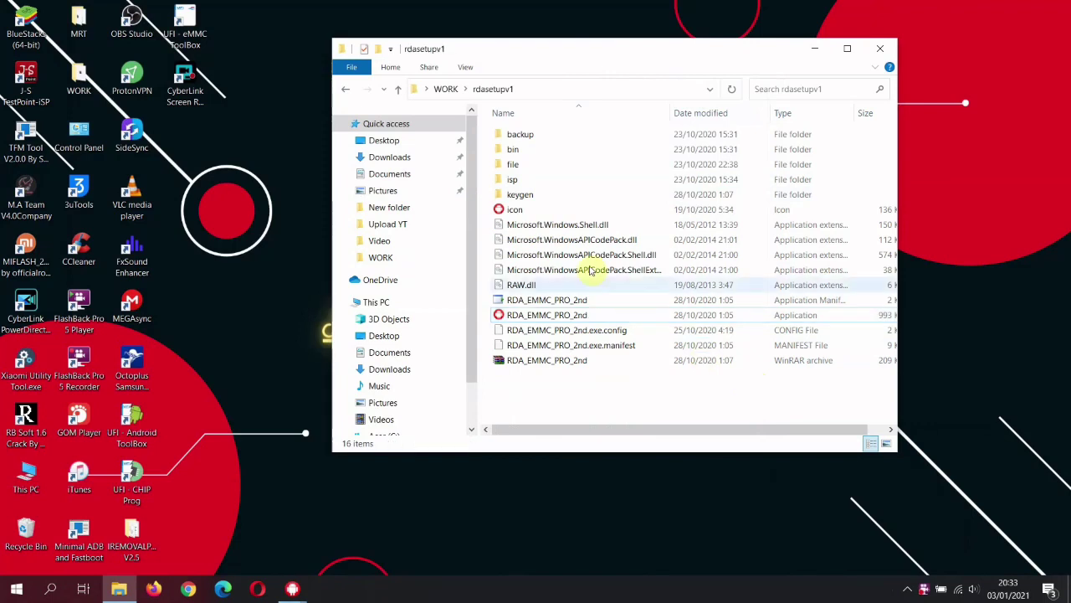
double_click(539, 197)
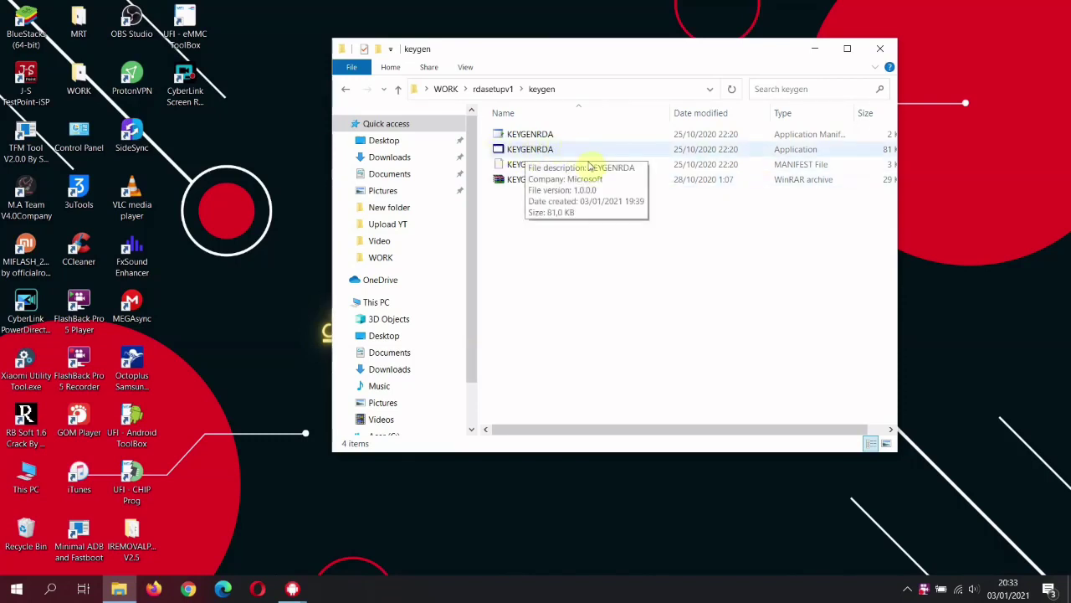
click(557, 168)
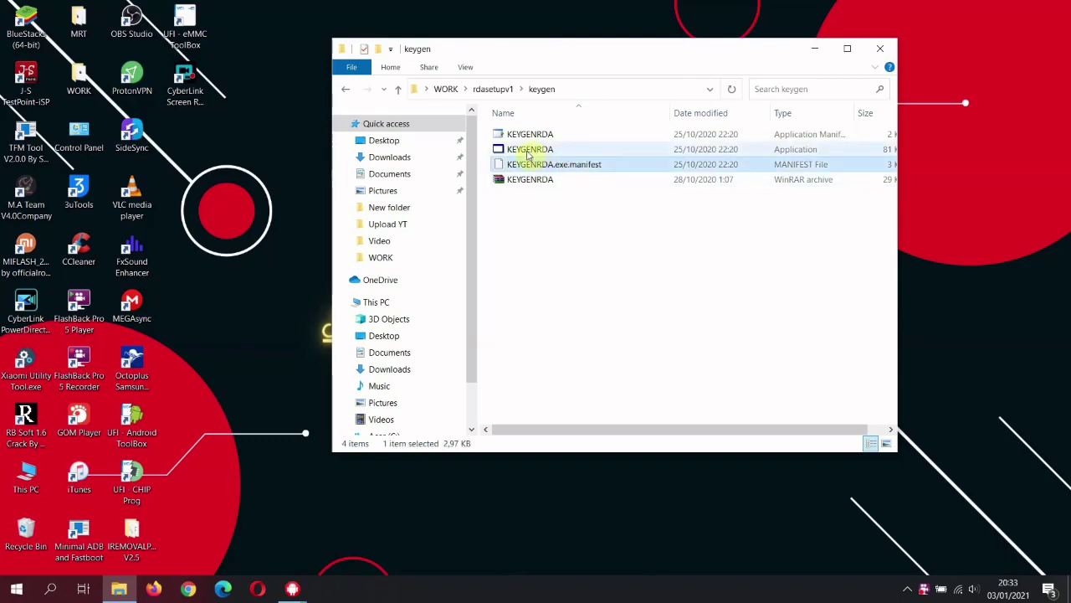
click(527, 149)
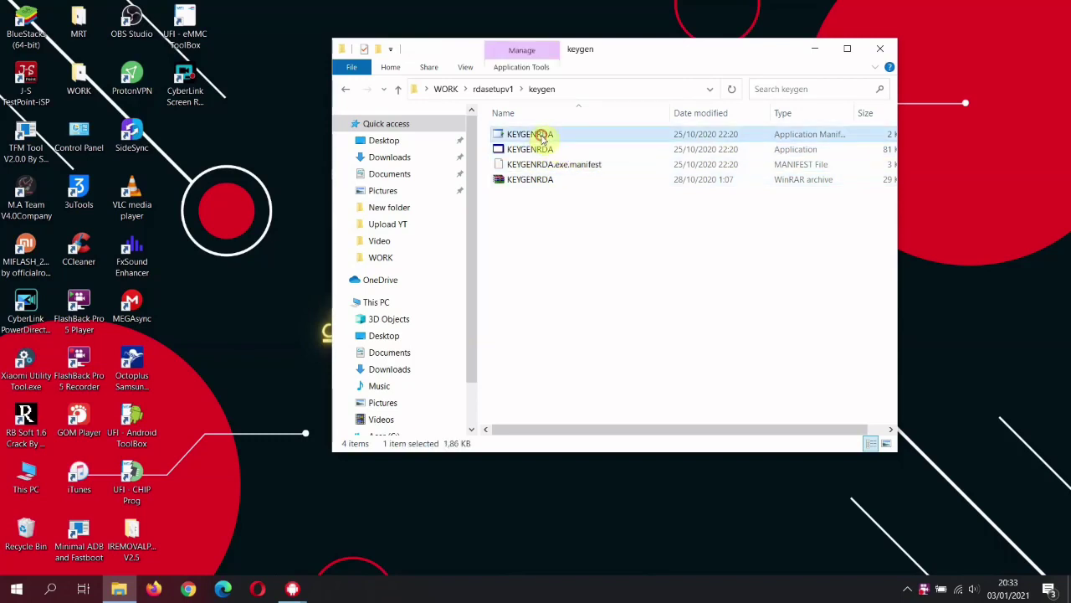
right_click(528, 150)
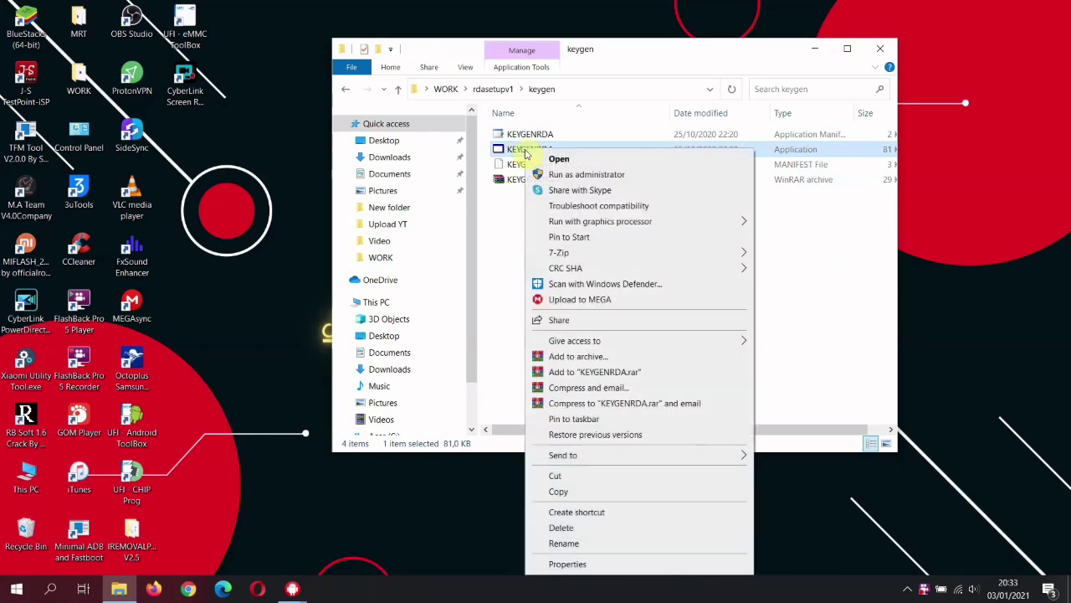
click(564, 174)
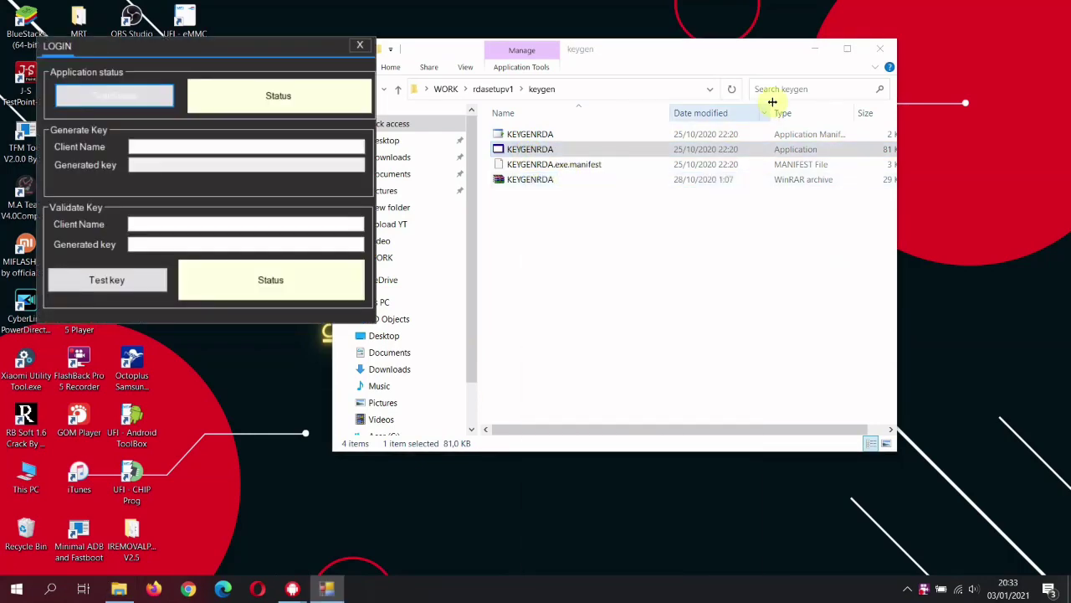
Minimise the file window and test the application status in the LOGIN window, comparing it with the RDA EMMC PRO splash screen.
click(816, 48)
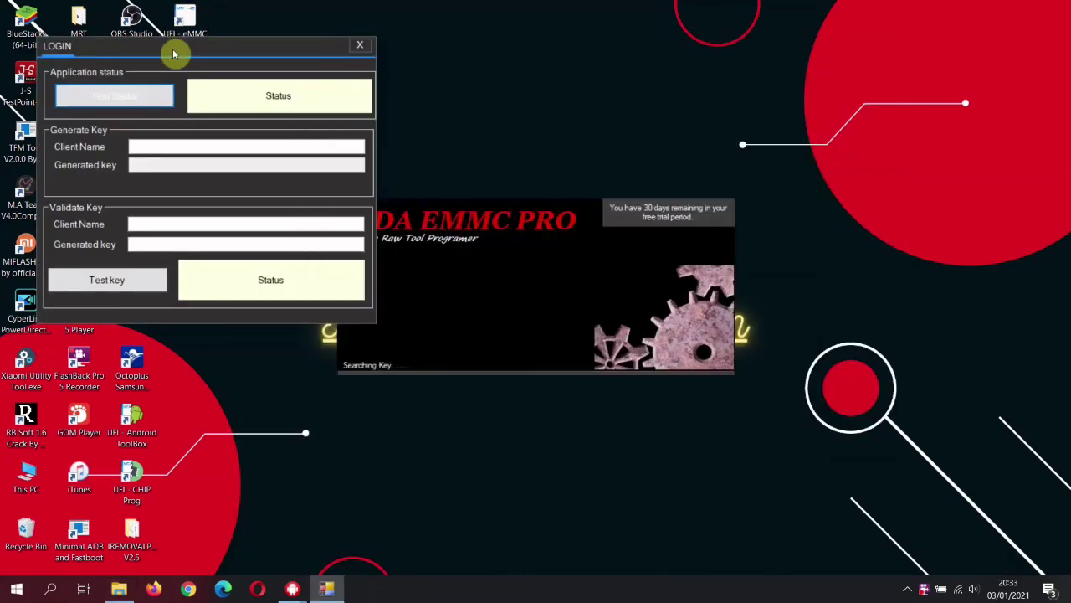
drag(175, 48, 273, 72)
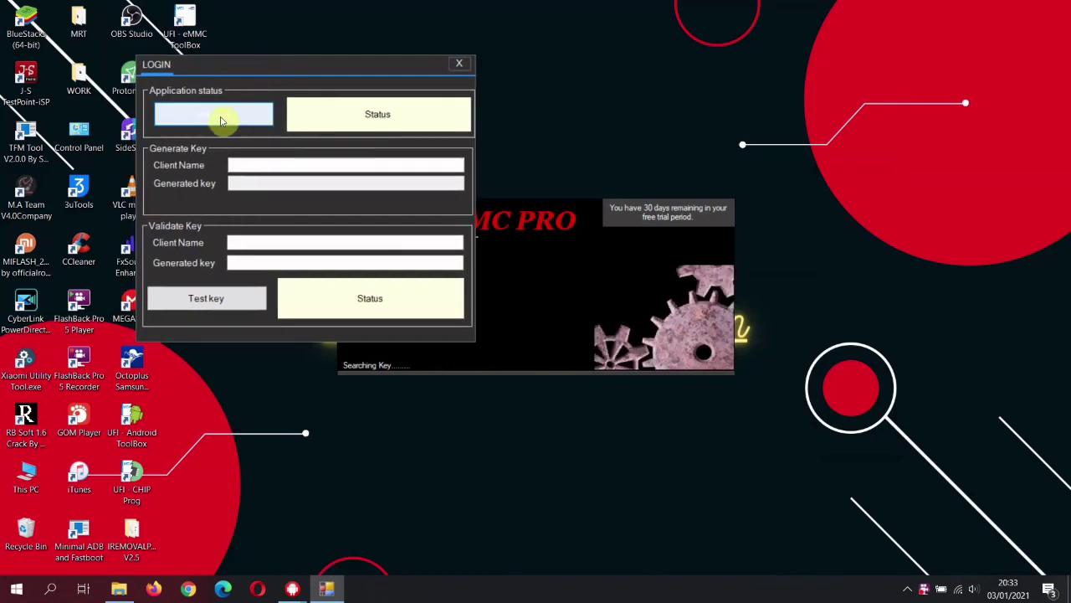
click(220, 120)
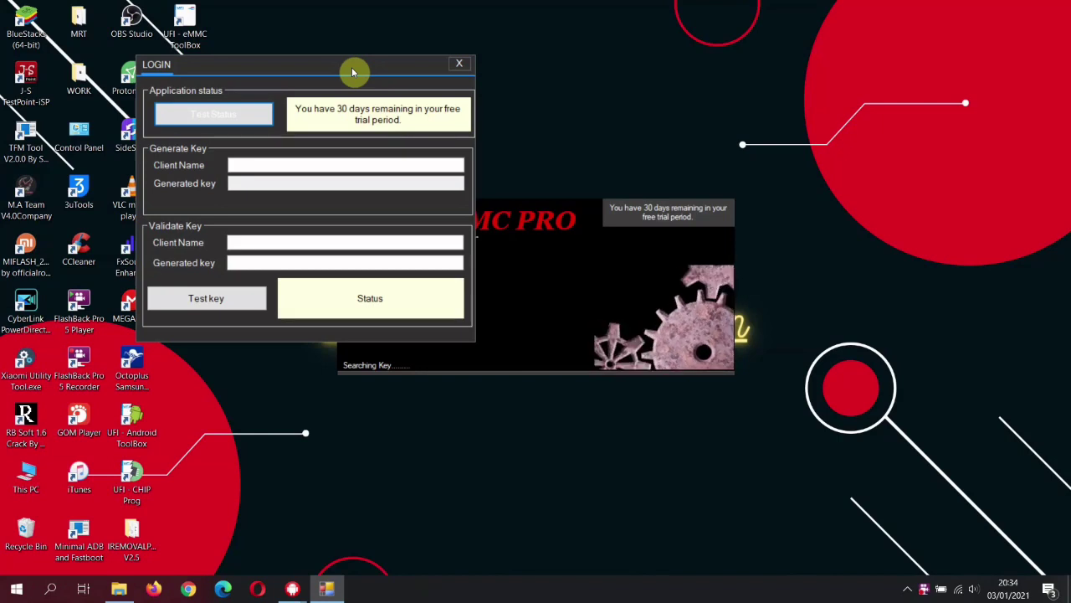
click(531, 212)
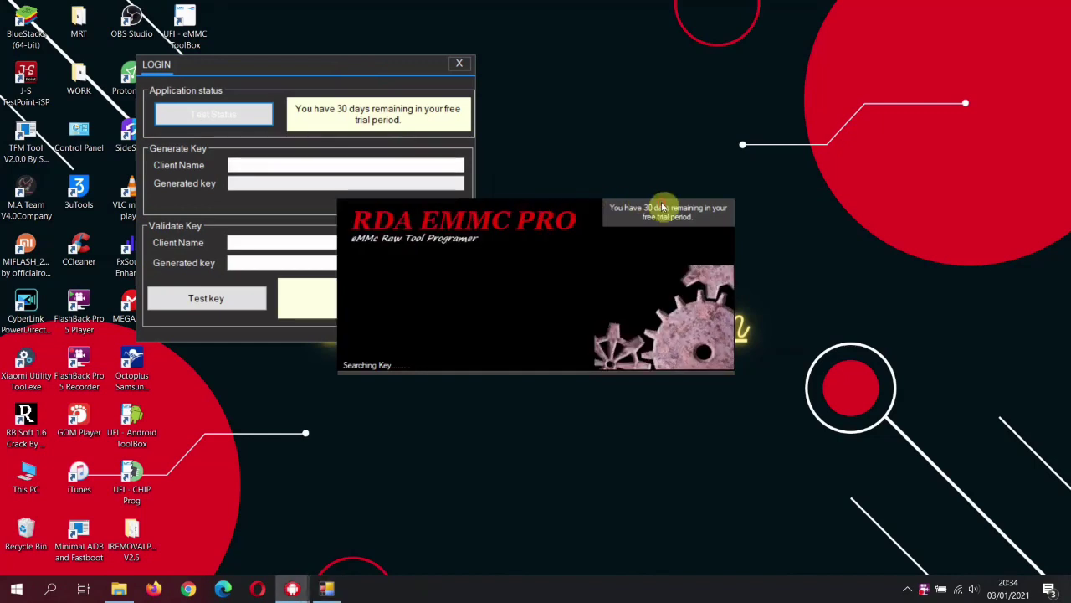
click(270, 62)
drag(277, 65, 494, 90)
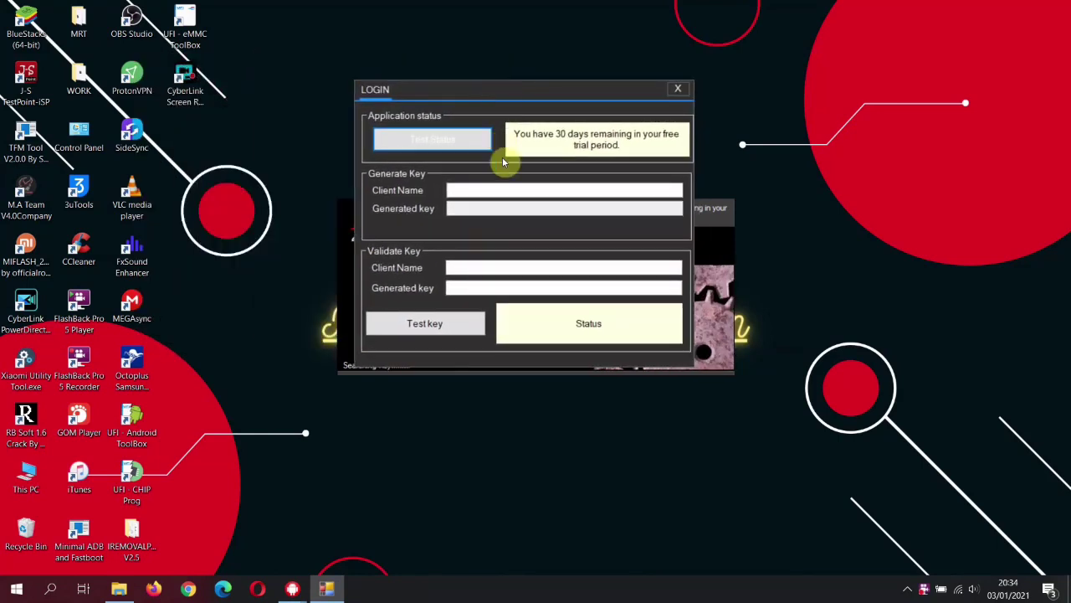
Enter the client name under Generate Key and copy it into the Client Name field under Validate Key.
click(484, 187)
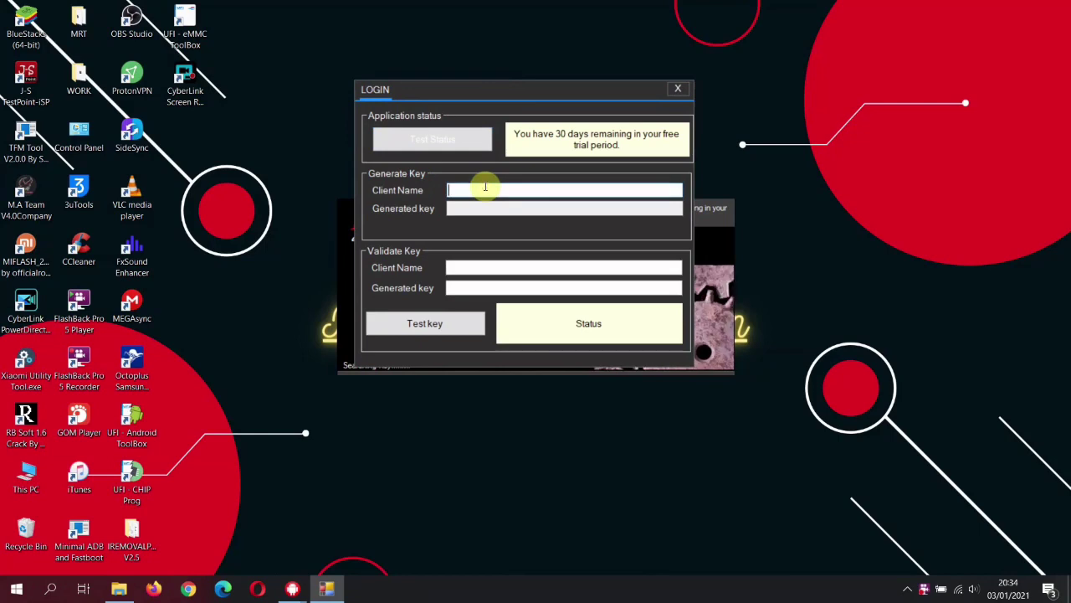
text(d)
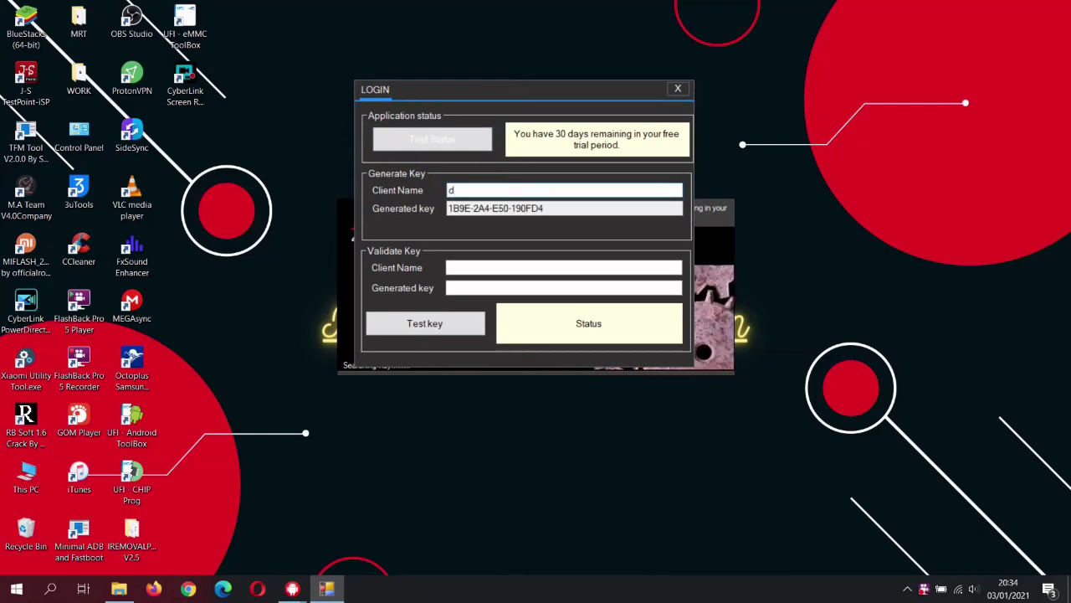
text(ot)
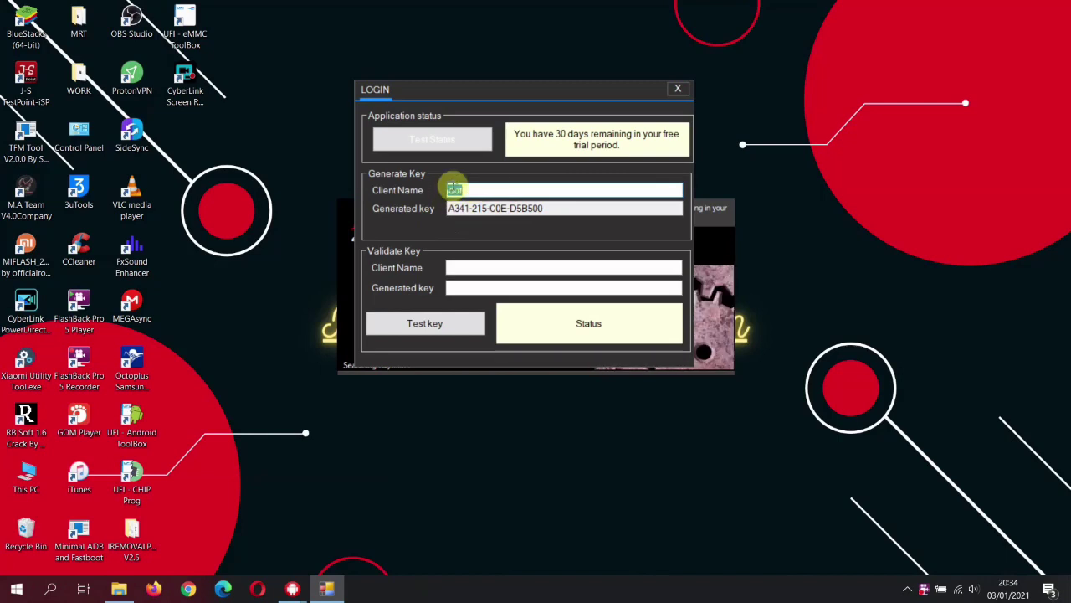
right_click(453, 189)
click(490, 232)
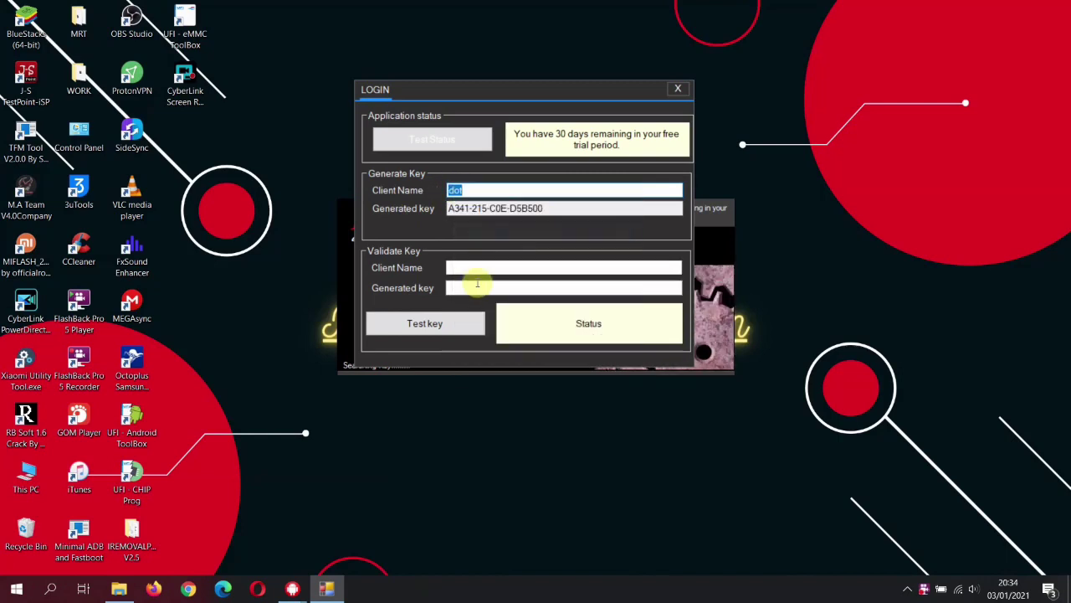
click(477, 267)
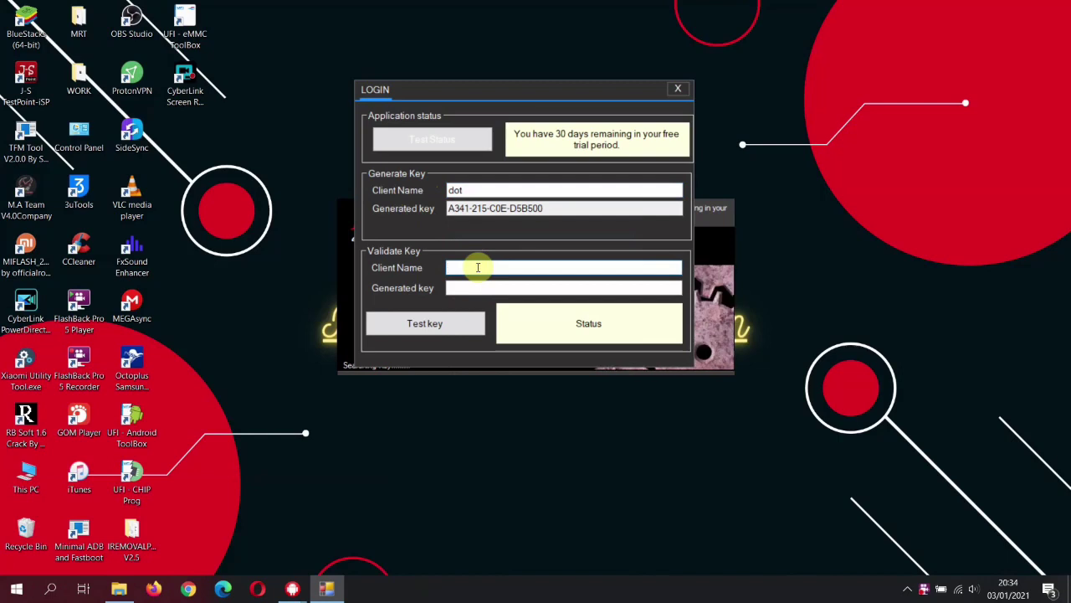
Copy the generated key into the Generated key field under Validate Key, test the key and dismiss the licensing message.
double_click(551, 205)
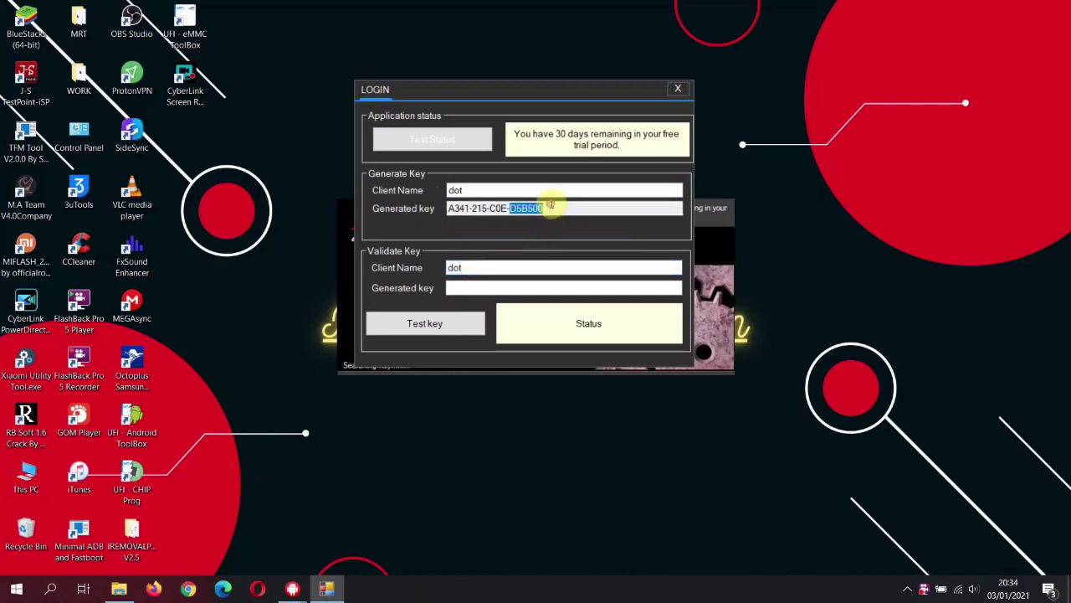
drag(551, 205, 445, 210)
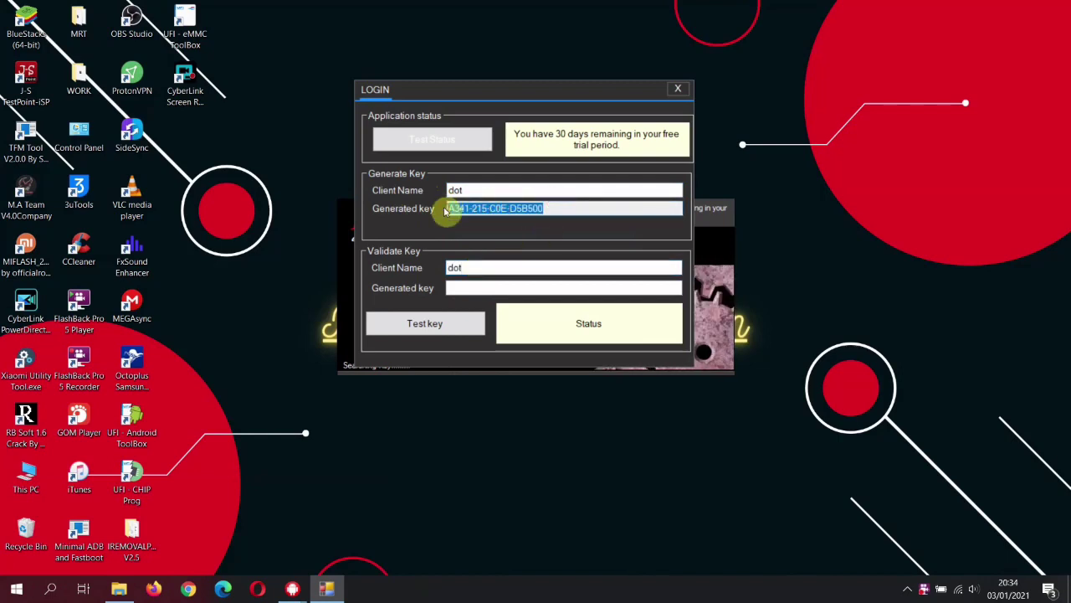
click(461, 287)
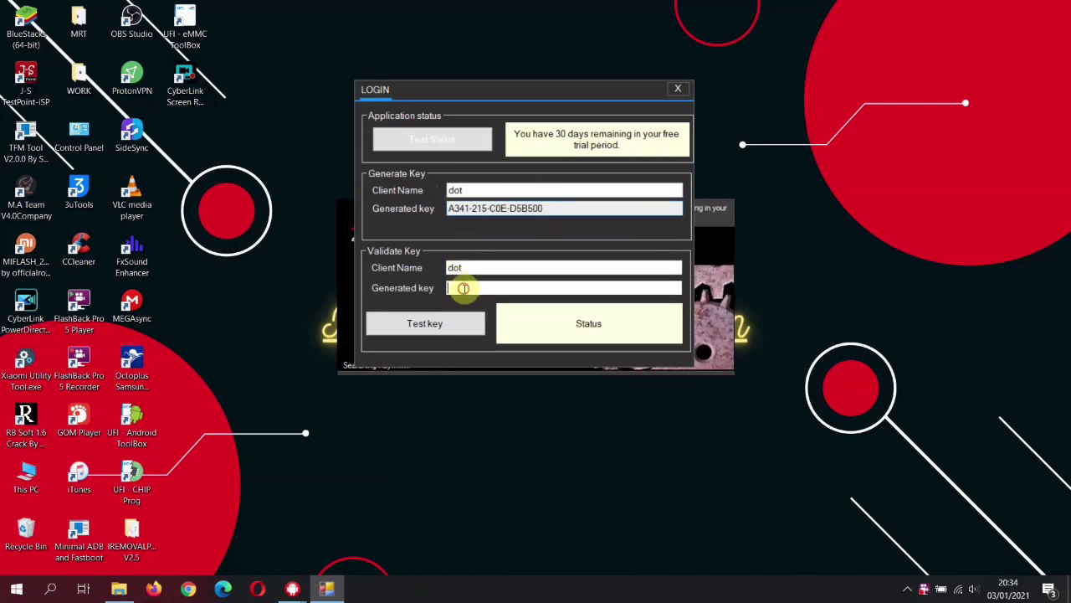
key(ctrl+v)
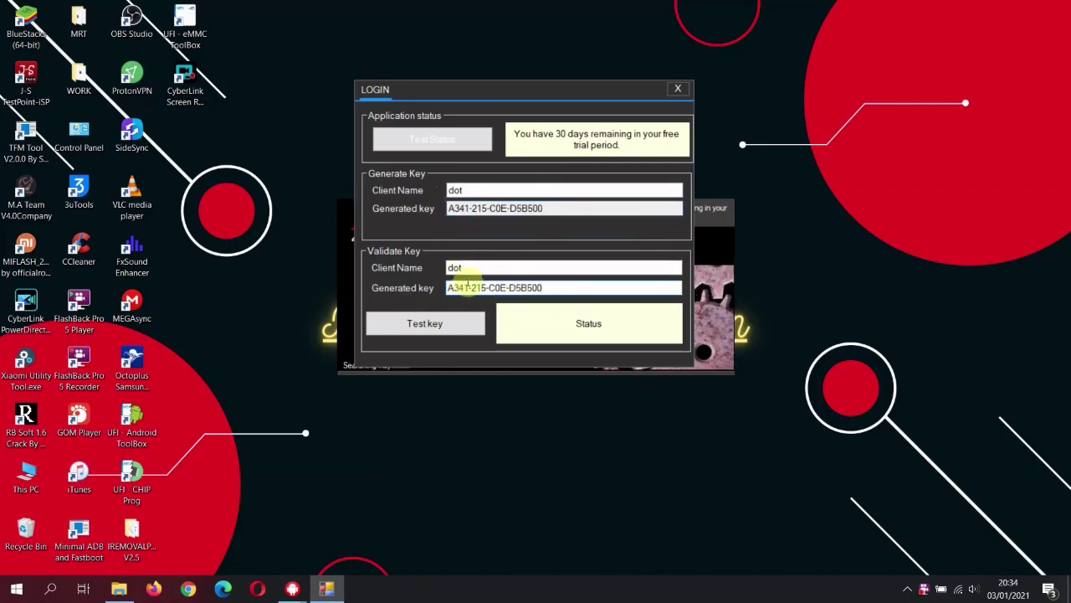
click(433, 325)
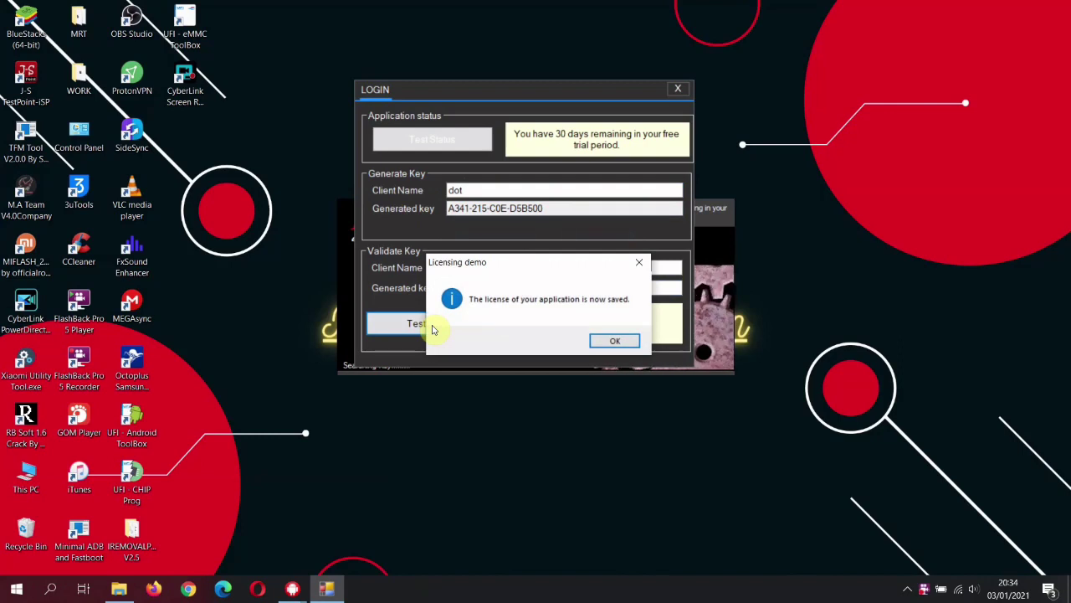
click(615, 341)
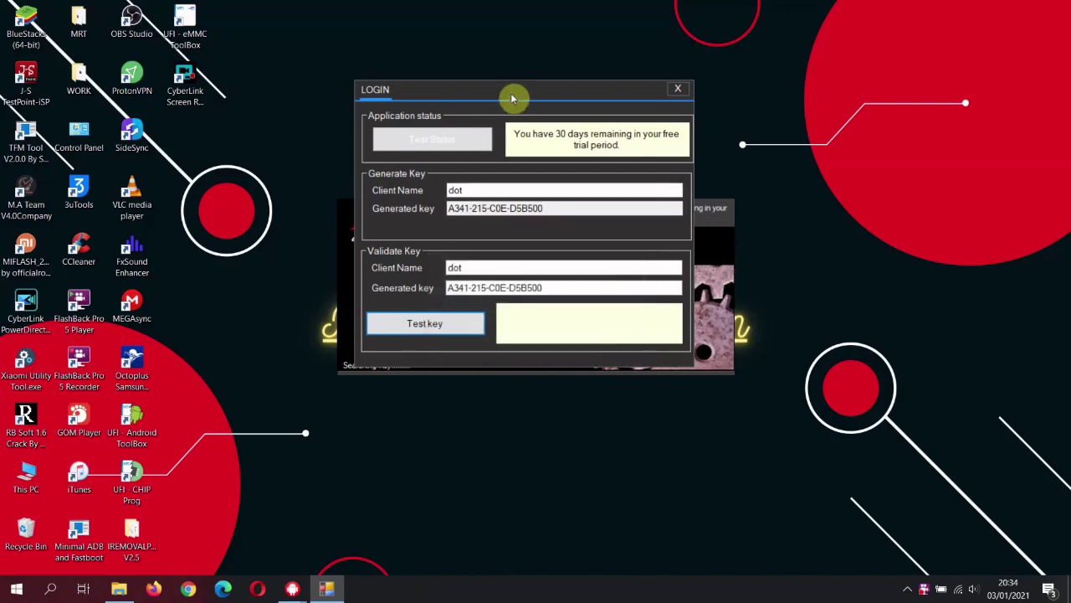
Move the LOGIN window aside, bring up the tool's Licence window and place it clear of the splash screen.
drag(513, 99, 257, 94)
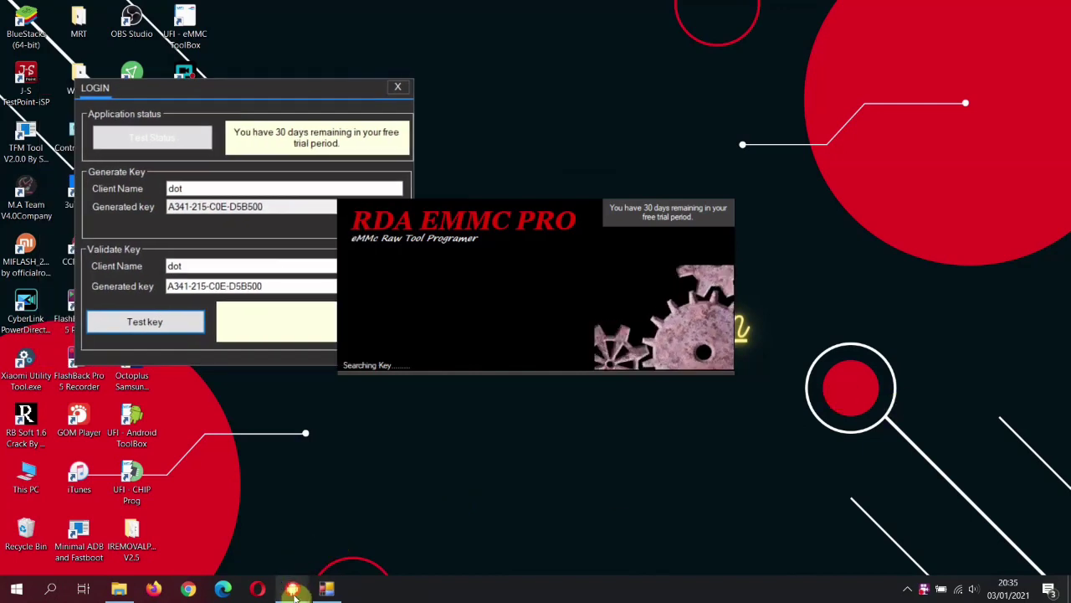
mouse_move(294, 593)
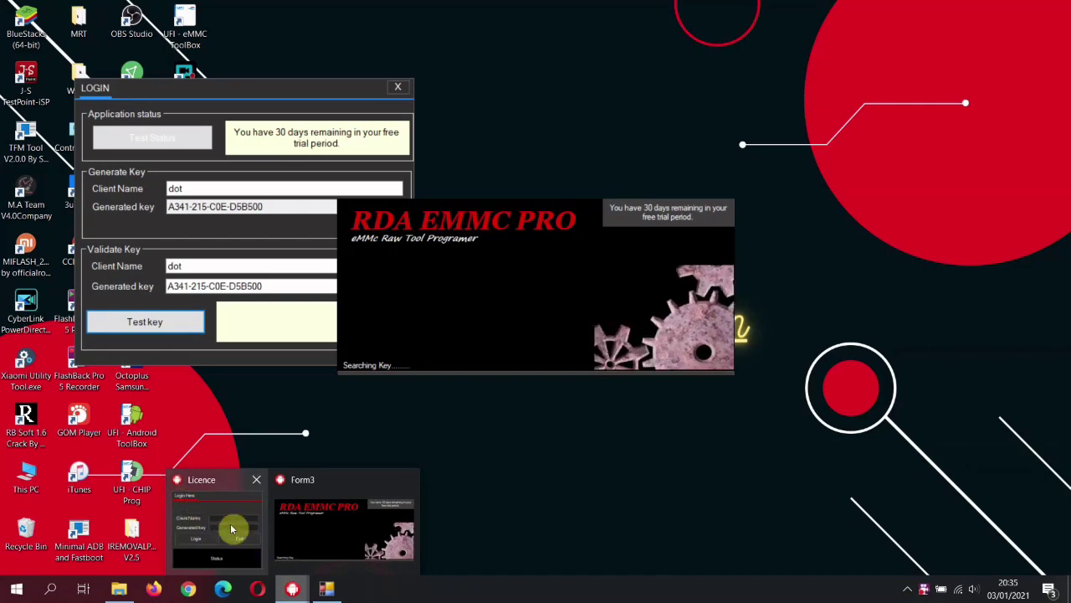
click(204, 521)
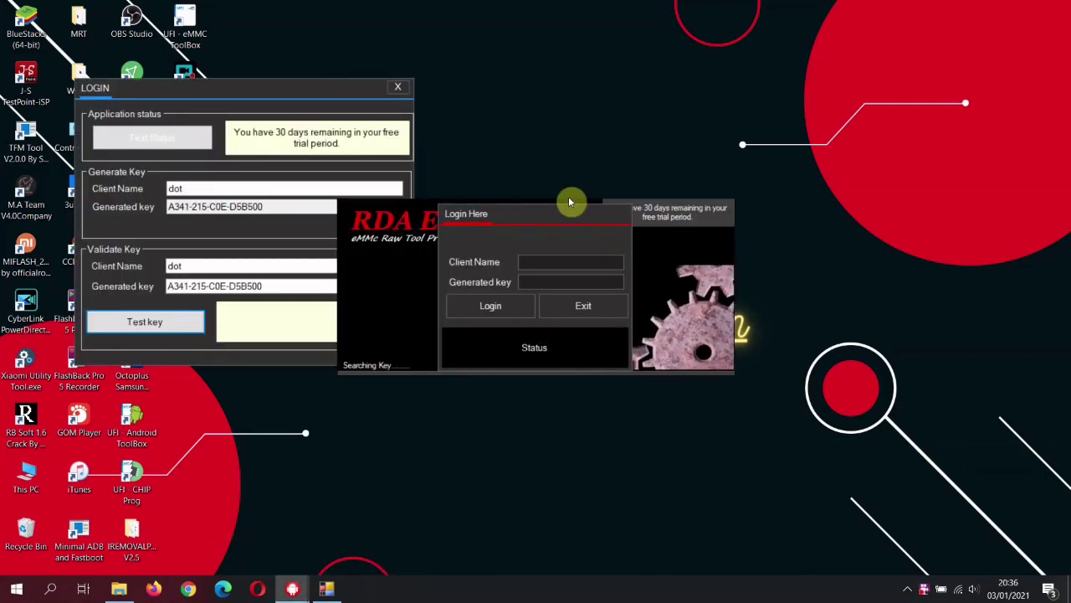
drag(537, 209, 615, 28)
Copy the client name from Generate Key into the Client Name field of the Login Here window.
click(134, 208)
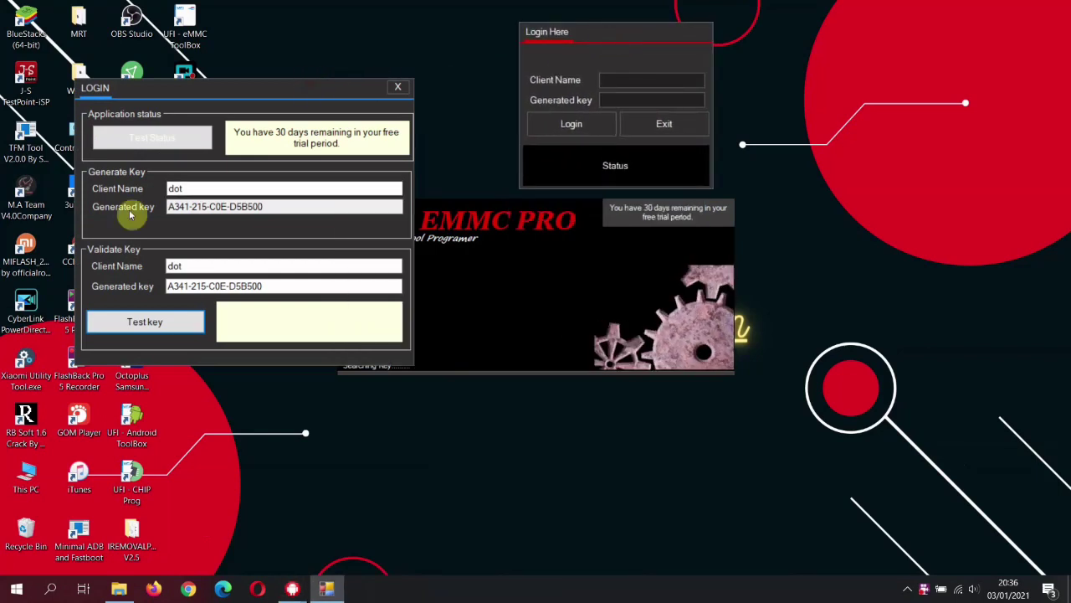
click(196, 188)
double_click(179, 186)
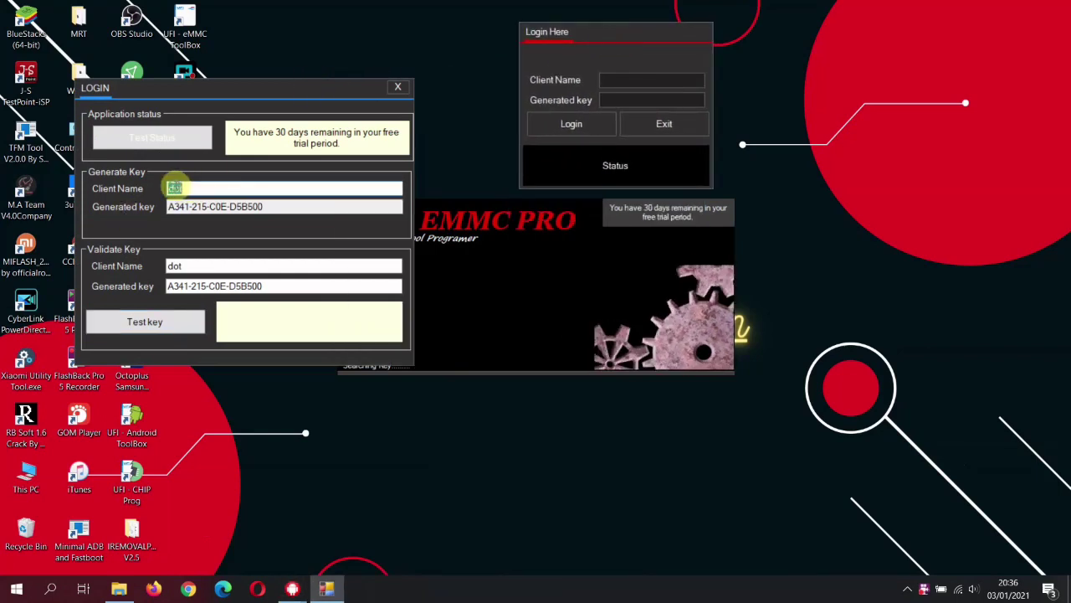
right_click(174, 186)
click(210, 229)
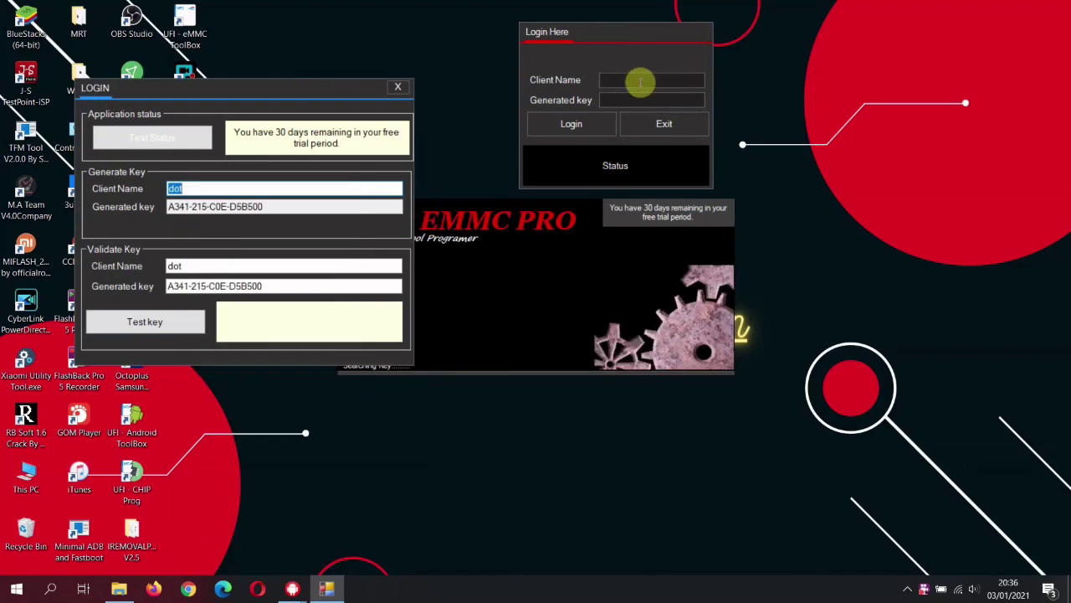
right_click(639, 81)
click(669, 140)
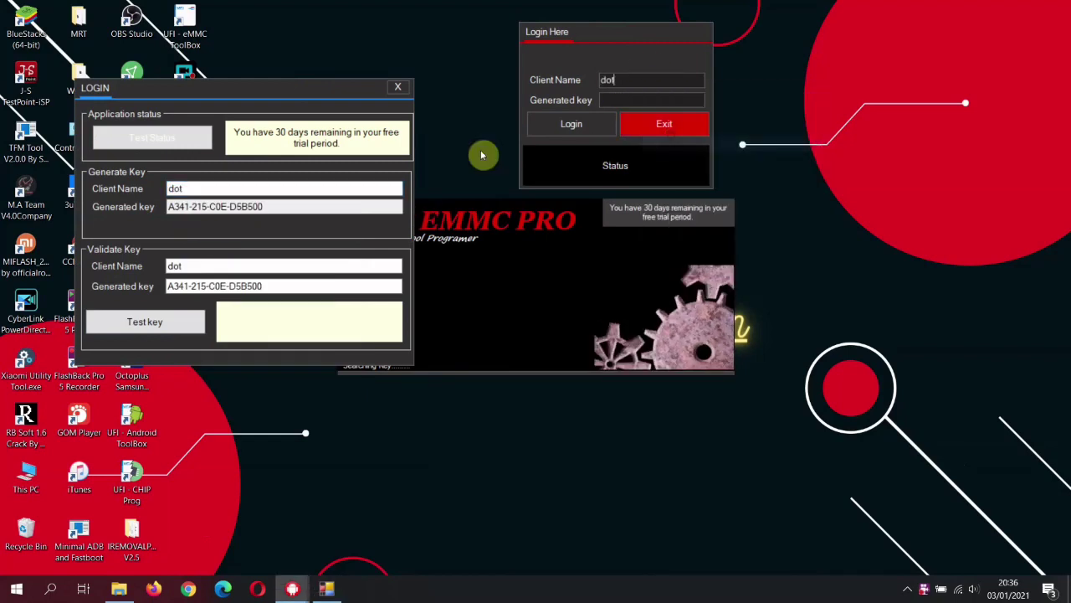
Copy the generated key from the LOGIN window into the Generated key field of the Login Here window.
drag(271, 206, 149, 214)
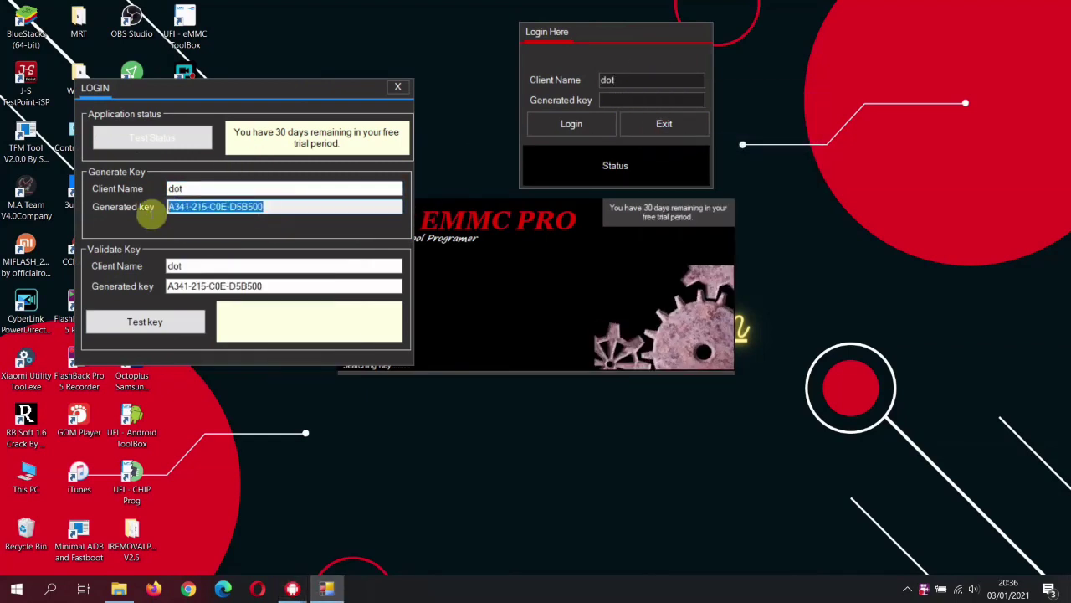
right_click(226, 211)
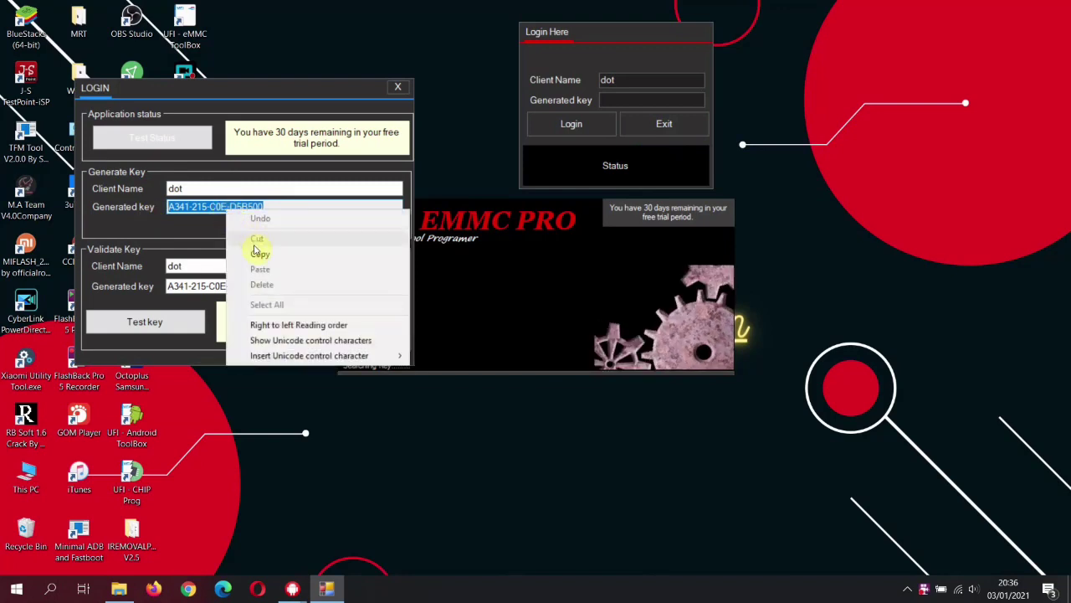
click(258, 246)
click(610, 100)
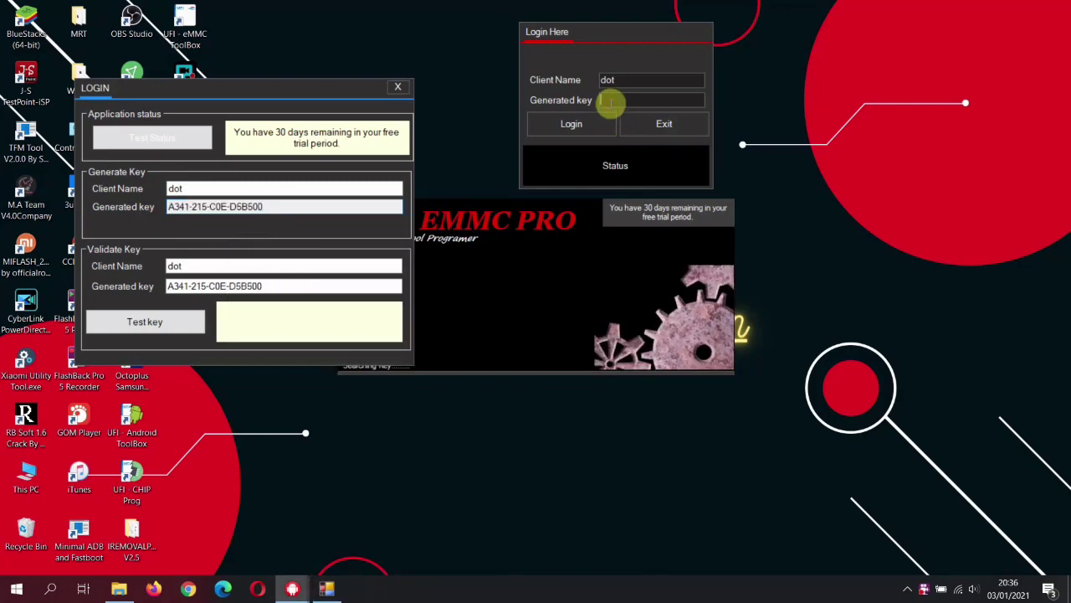
right_click(610, 100)
click(643, 165)
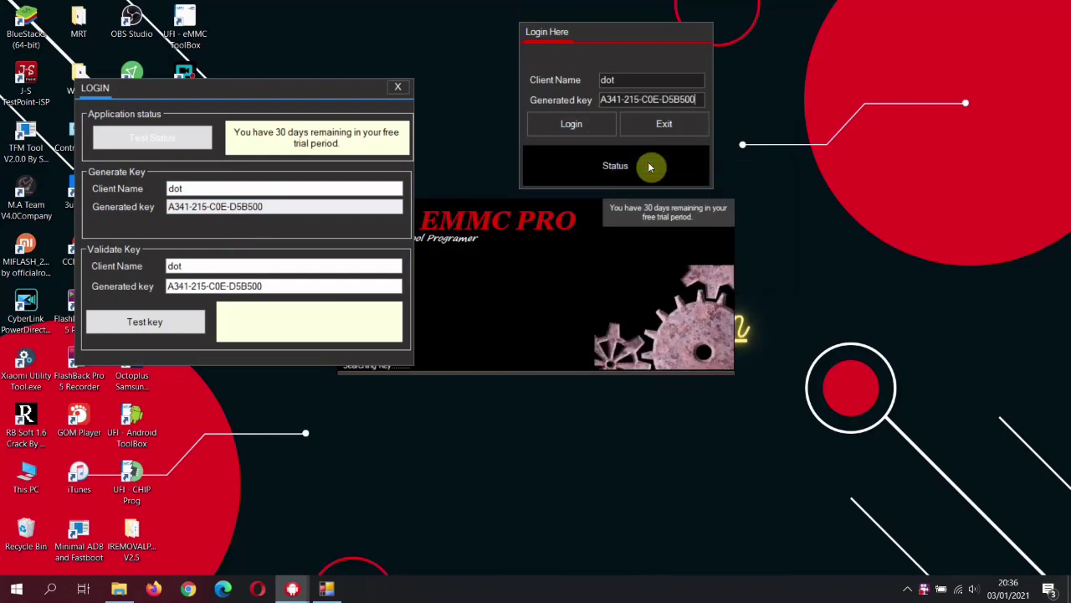
Log in with the entered client name and key, accept the messages, and close the key generator's LOGIN window.
click(577, 127)
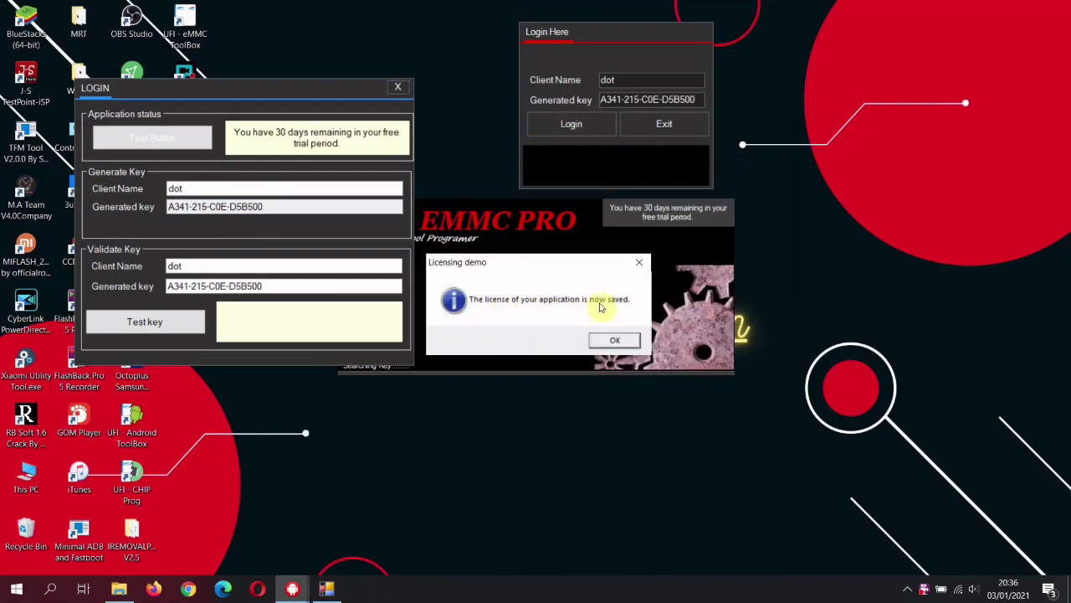
click(616, 343)
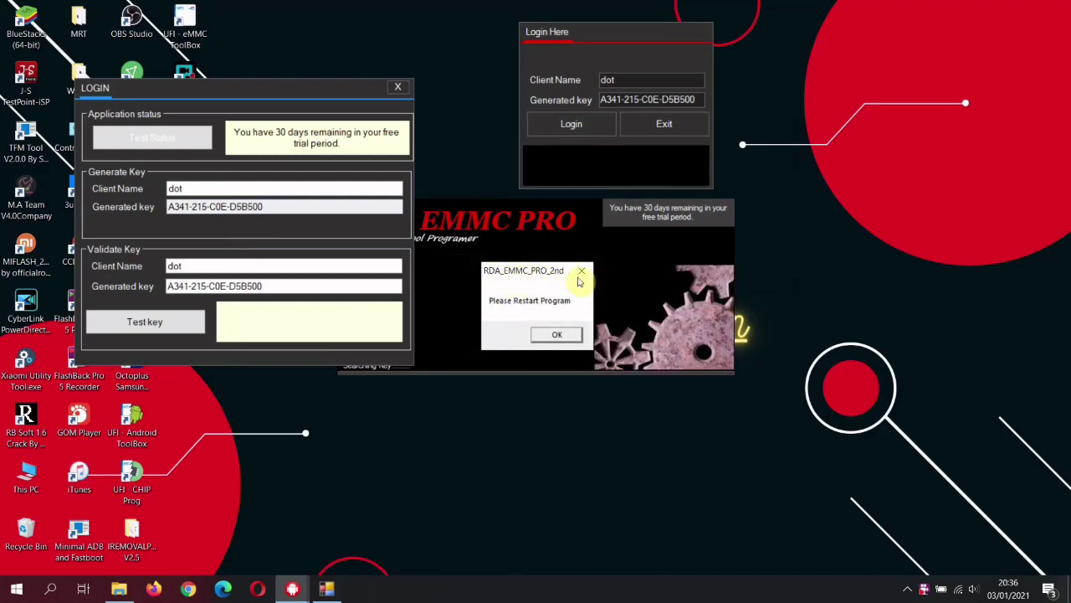
click(559, 336)
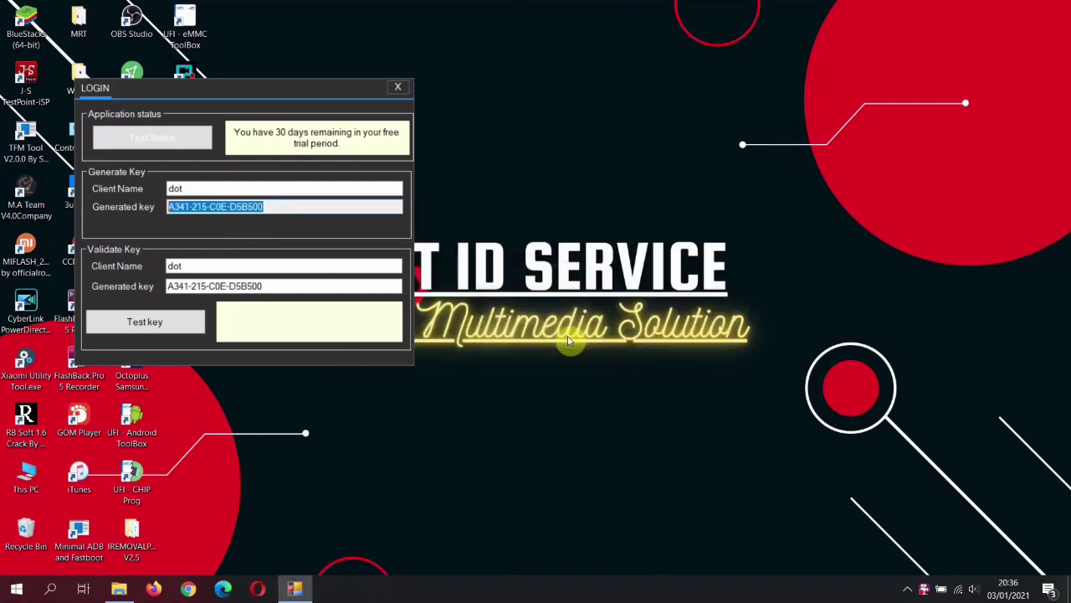
click(406, 87)
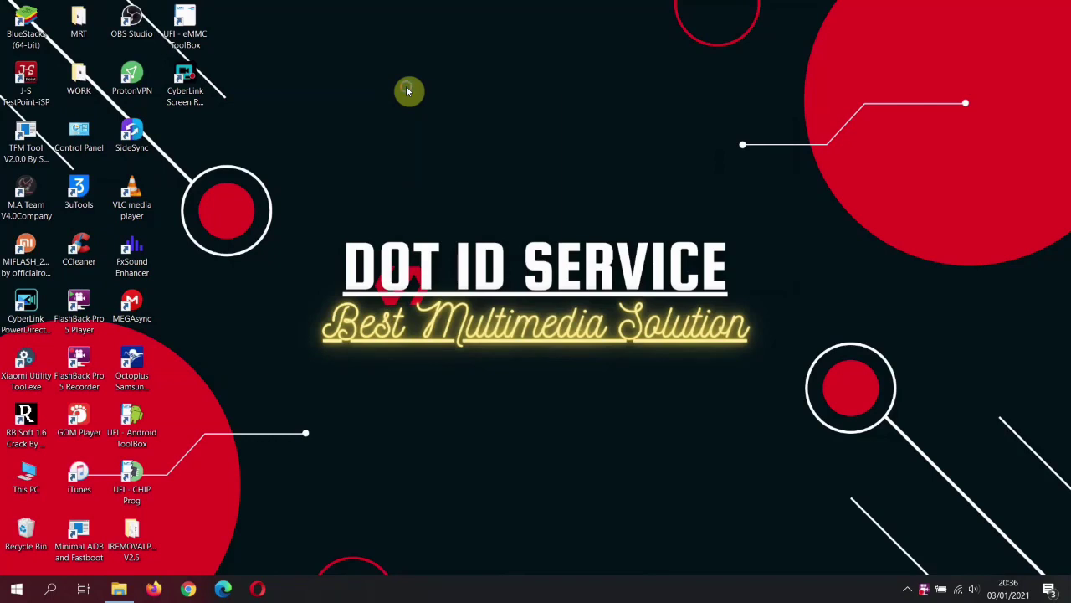
right_click(407, 91)
click(442, 131)
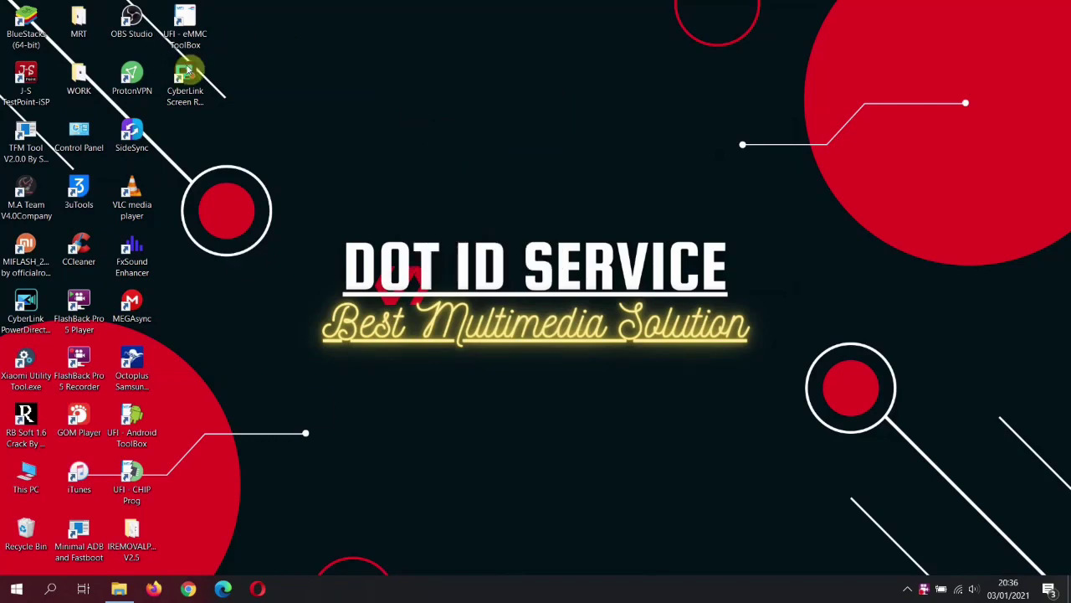
Return to the rdasetupv1 folder, run the RDA_EMMC_PRO_2nd application as administrator and minimise the file window.
click(118, 589)
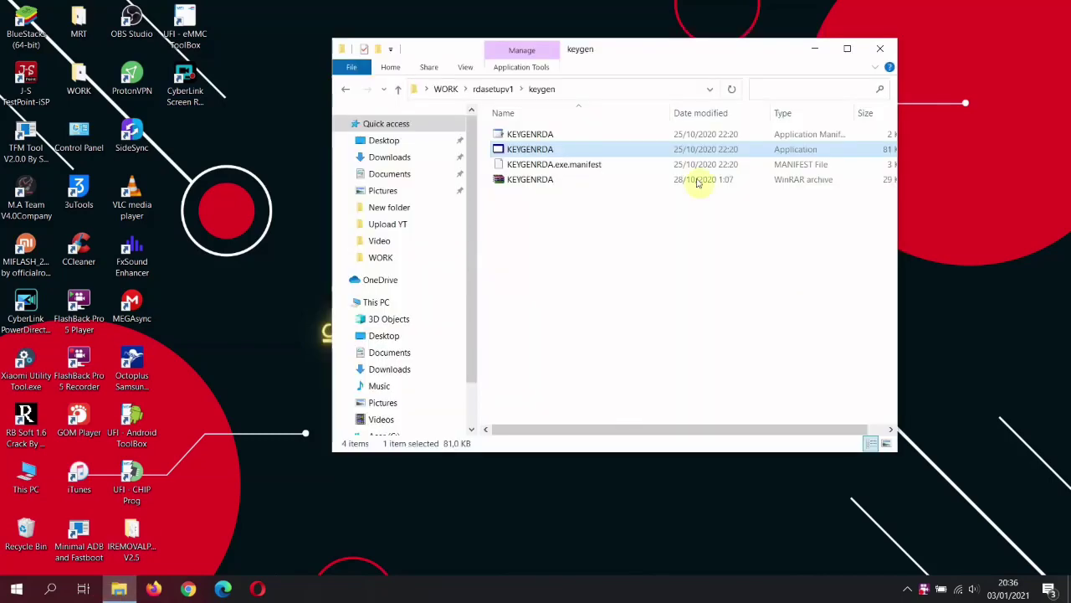
click(347, 90)
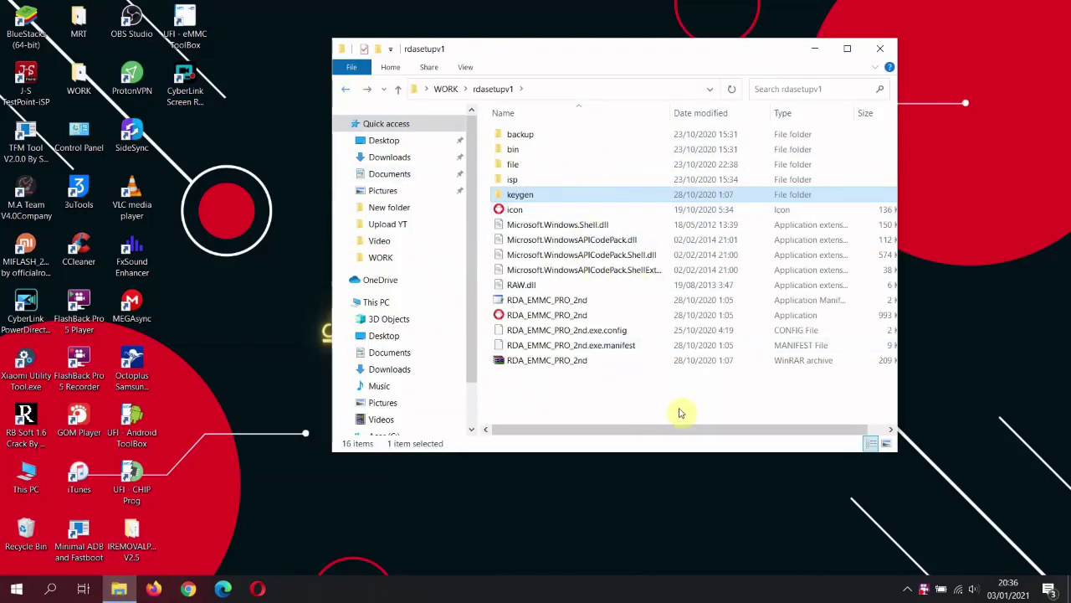
click(346, 90)
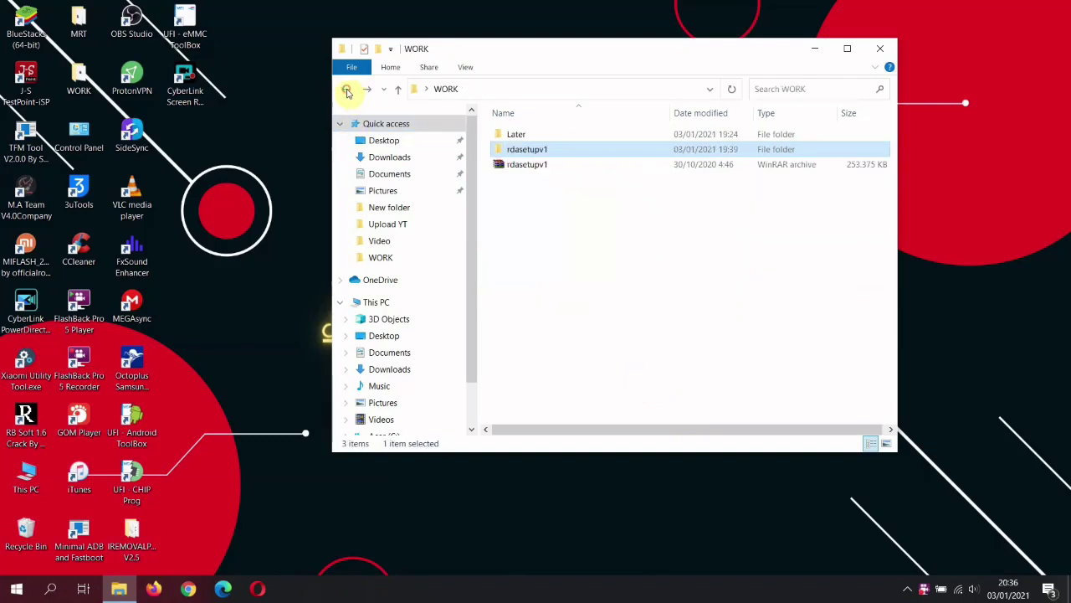
click(560, 165)
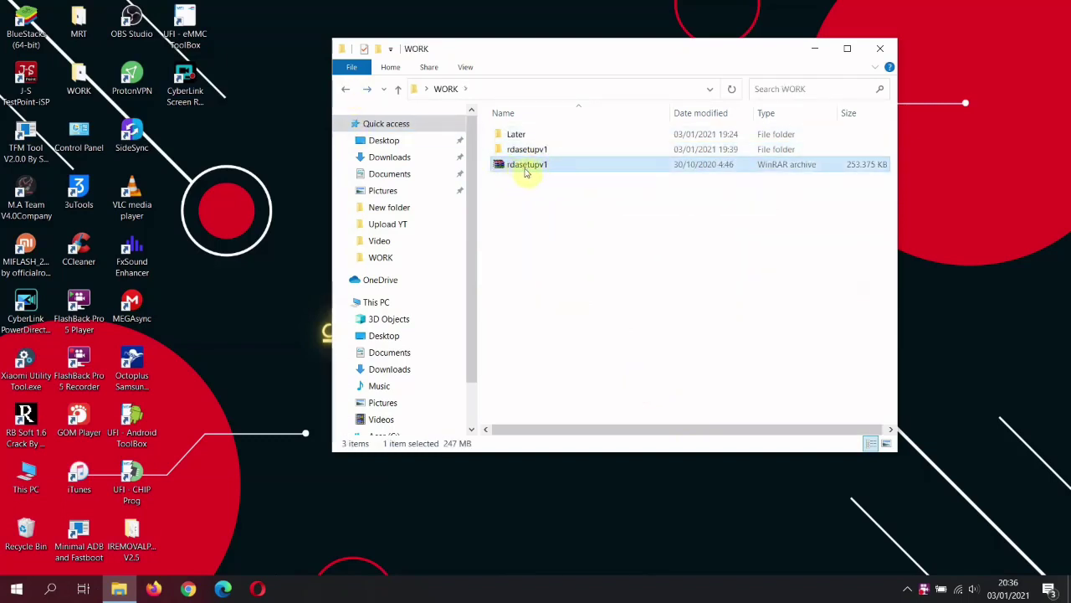
double_click(537, 151)
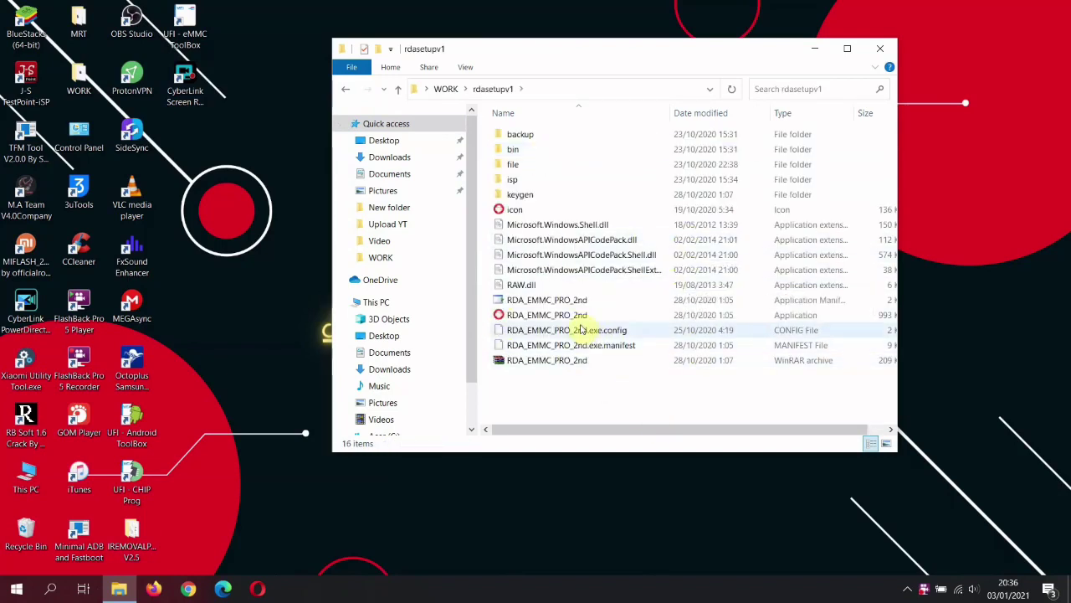
click(551, 317)
right_click(551, 317)
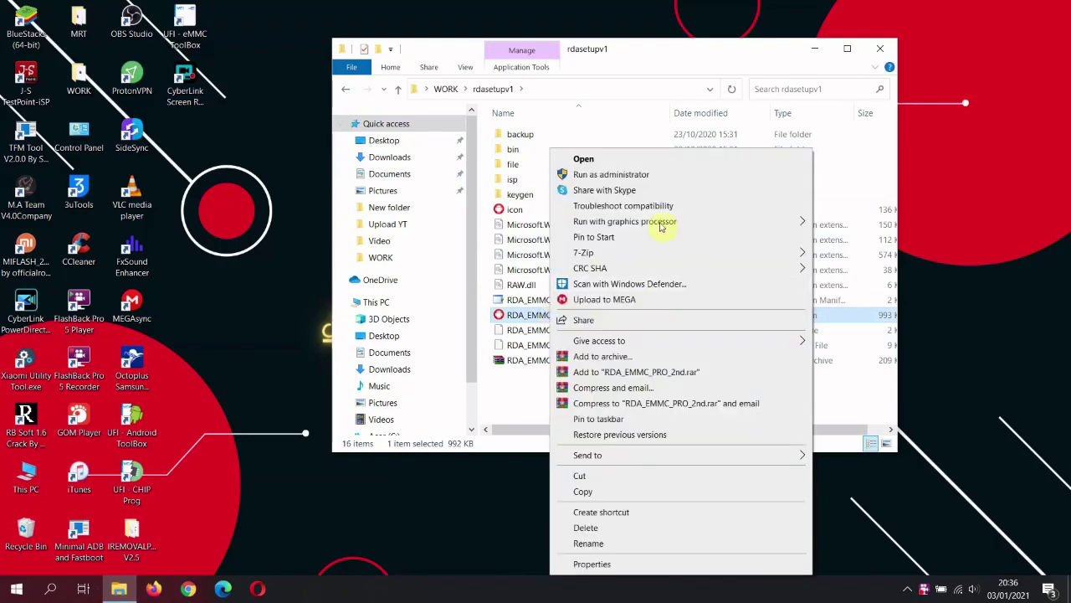
click(612, 174)
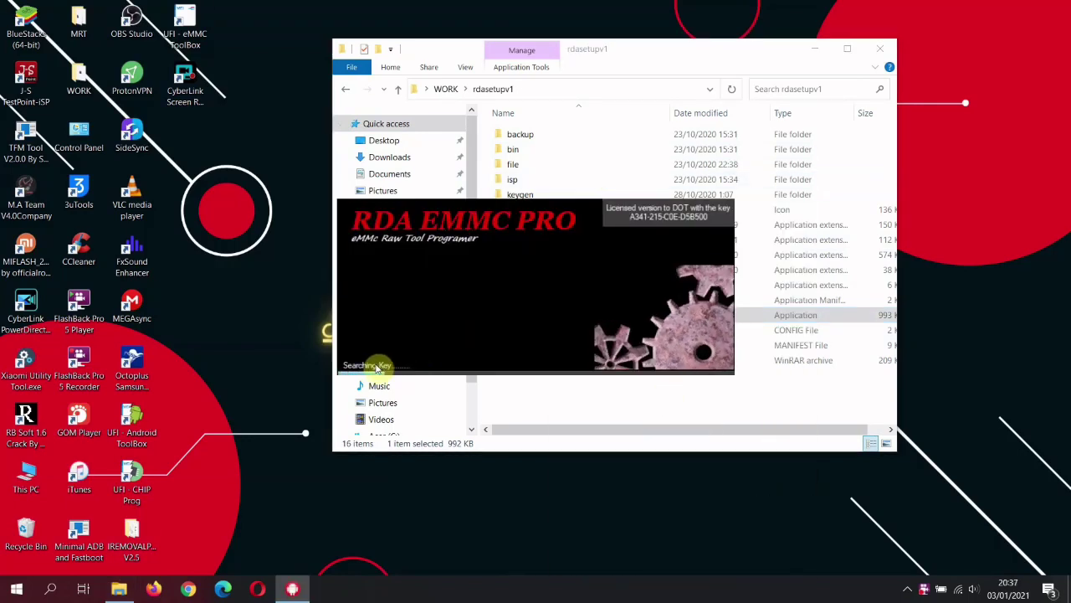
click(816, 49)
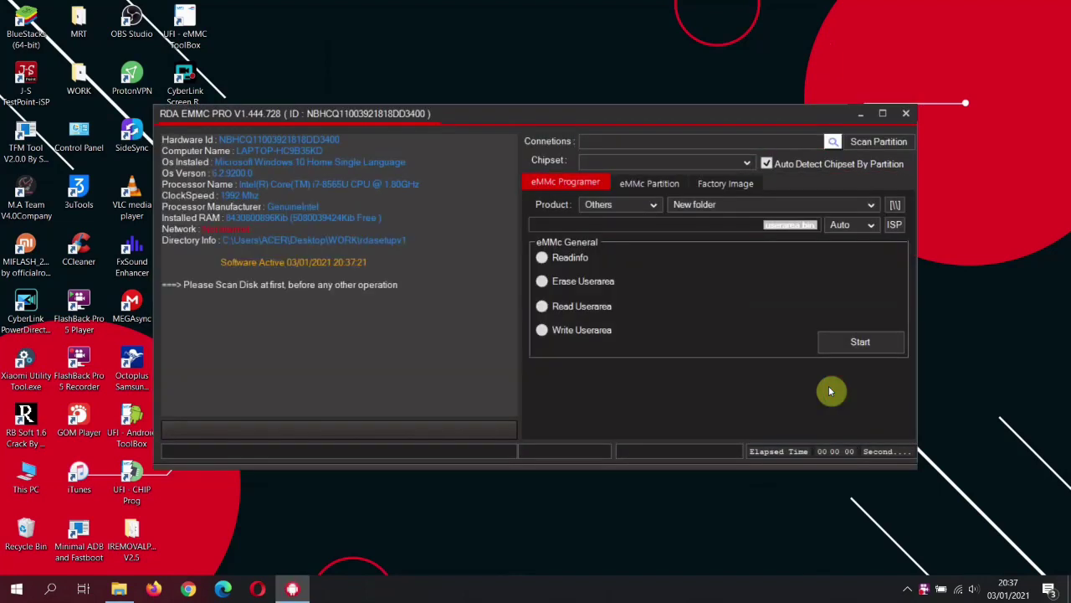
Reposition the RDA EMMC PRO window, try to scan partitions and dismiss the resulting message.
drag(496, 111, 539, 137)
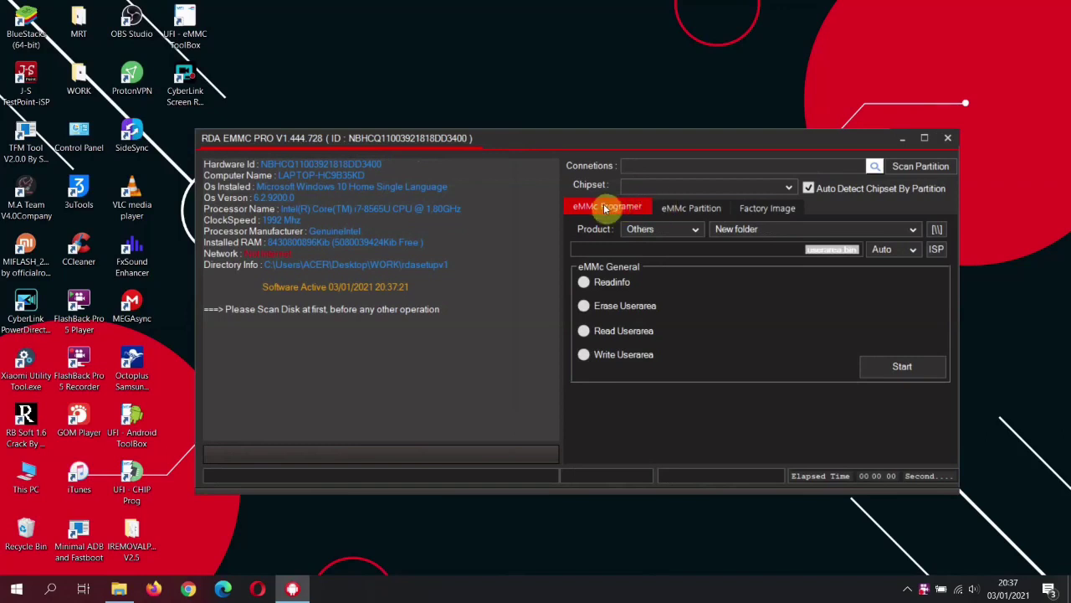
click(918, 166)
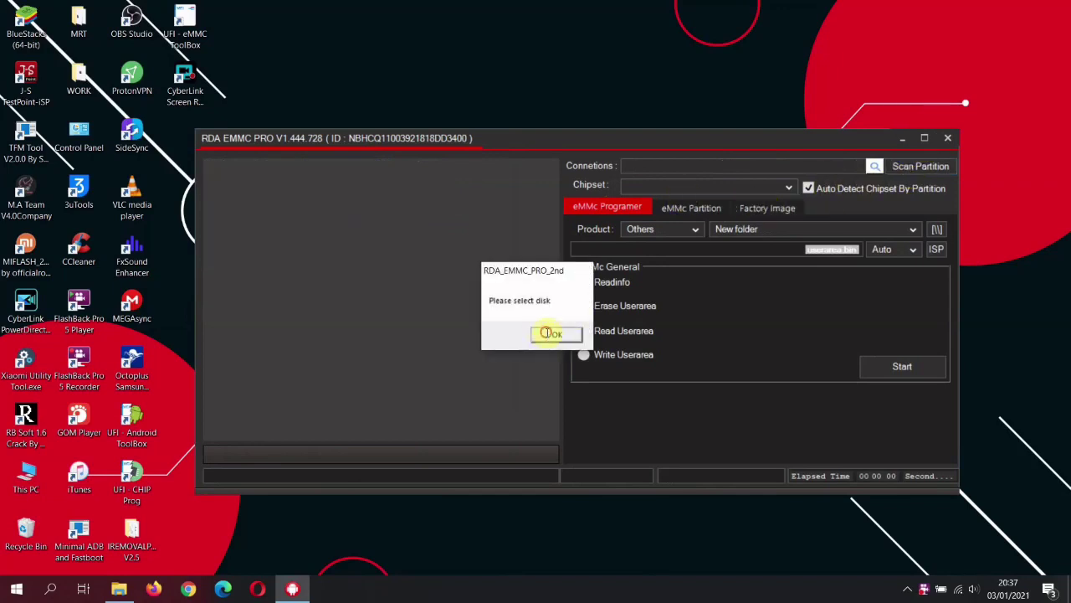
click(545, 333)
Check the options offered for Chipset and Product on the eMMc Programer page without changing them.
click(790, 189)
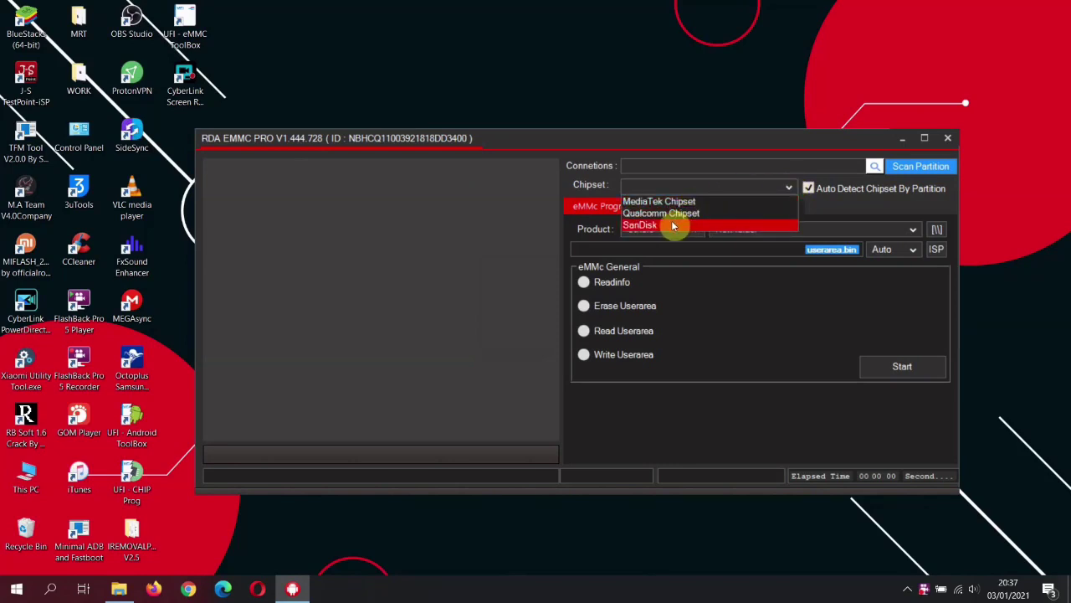
click(739, 305)
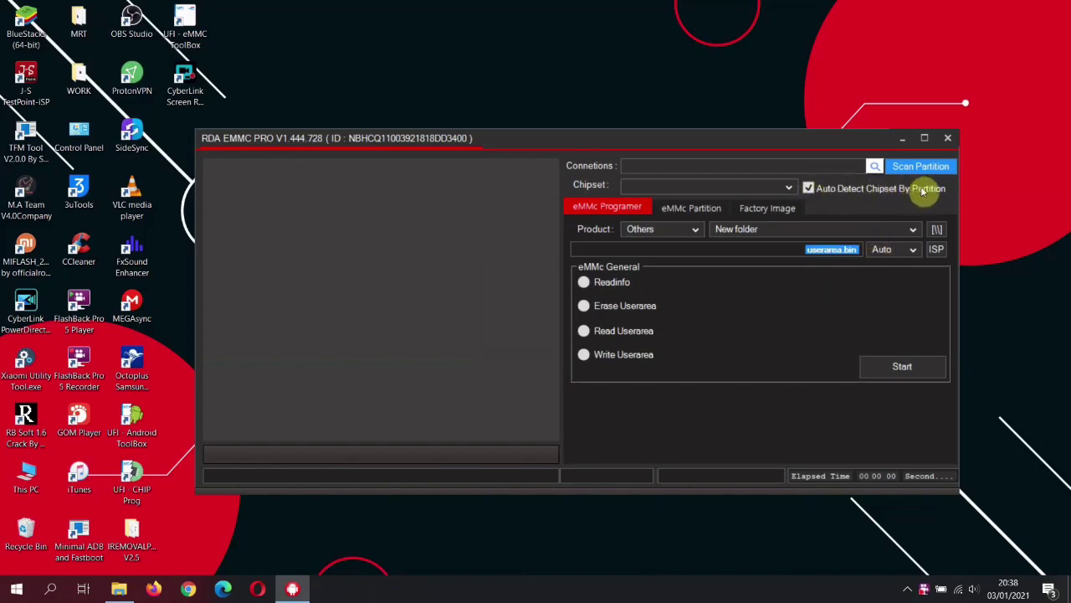
click(694, 233)
click(695, 233)
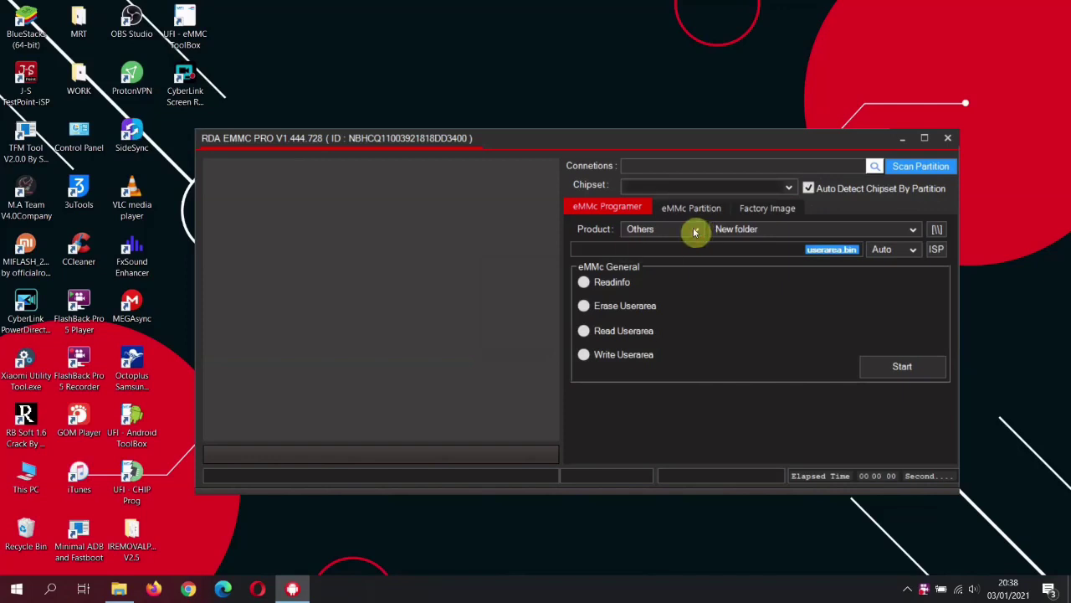
Check the folder list beside Product and the userarea size options from 8MB to 4GB, keeping the size on Auto.
click(916, 231)
click(916, 231)
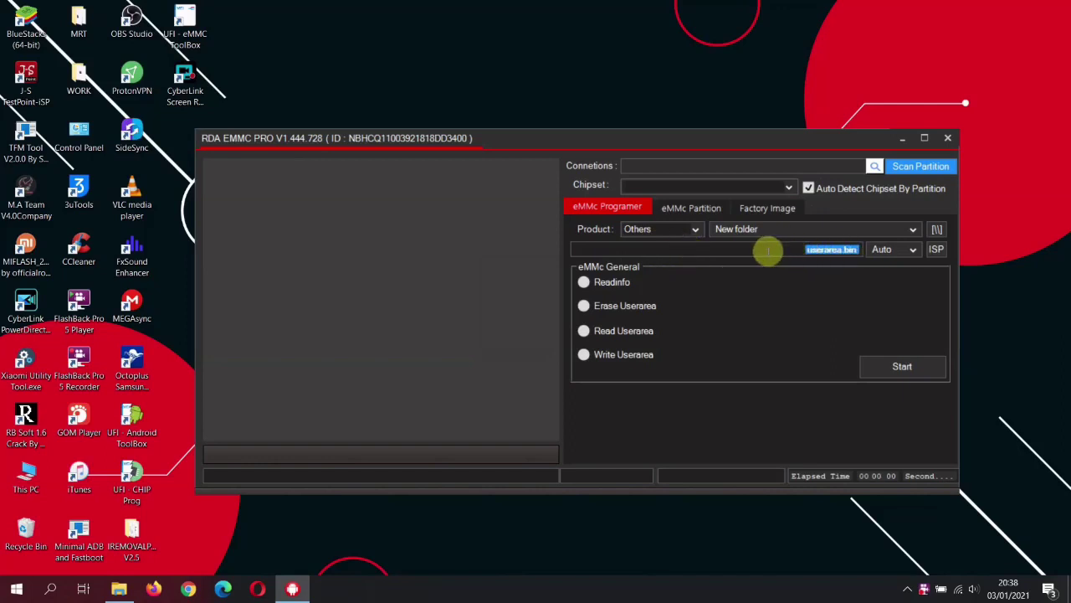
click(913, 249)
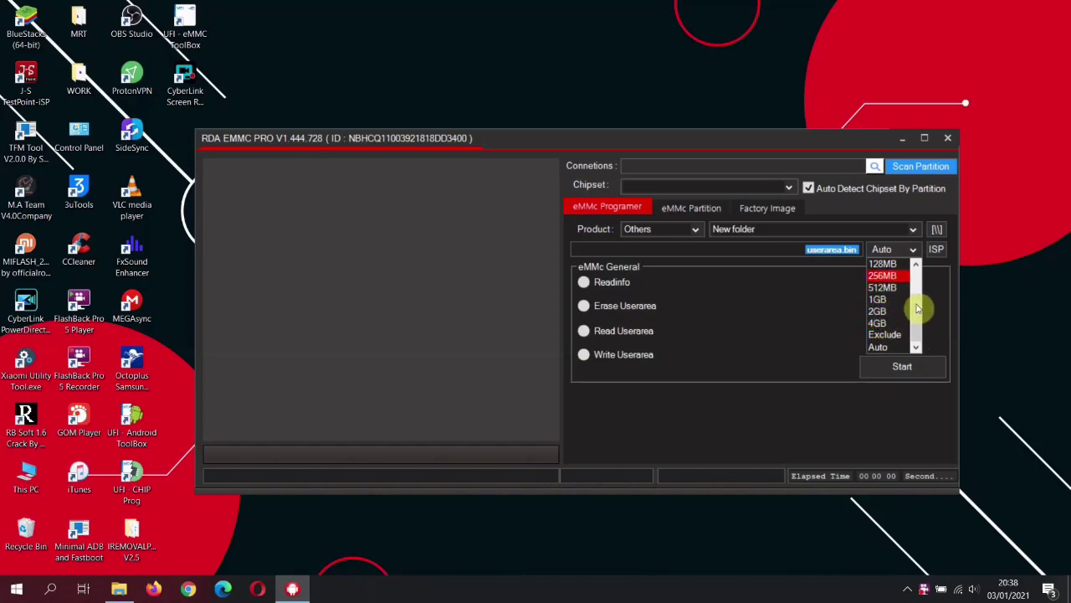
scroll(918, 297, up, 2)
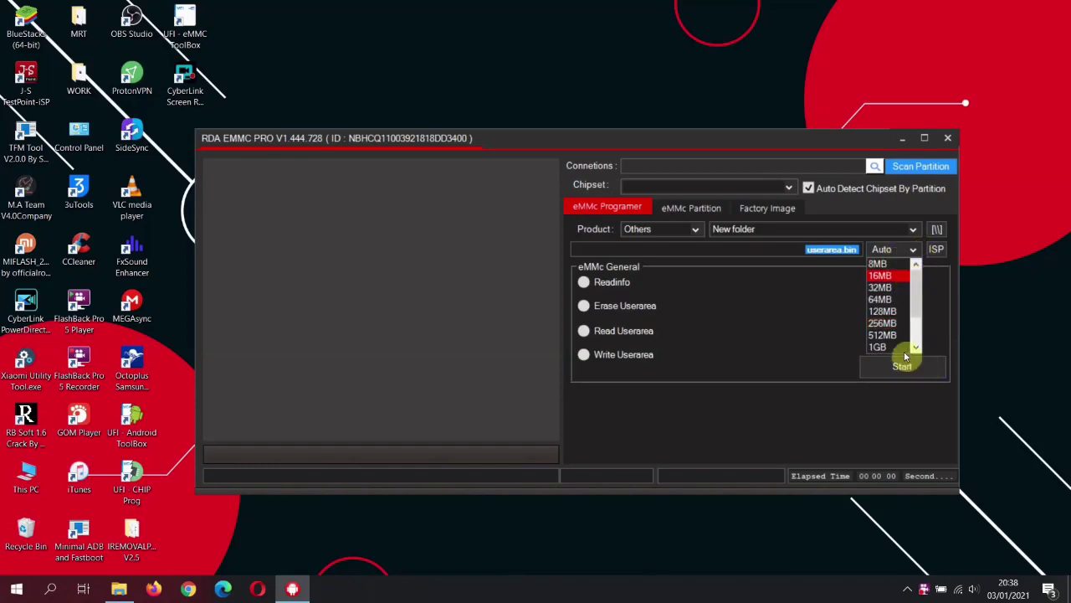
scroll(916, 335, down, 2)
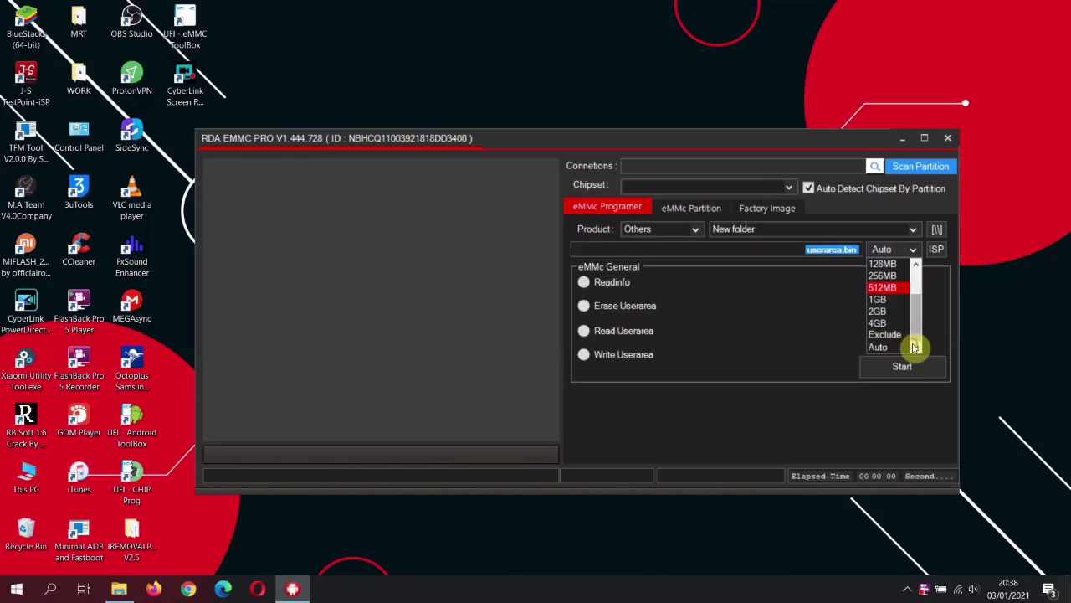
click(875, 349)
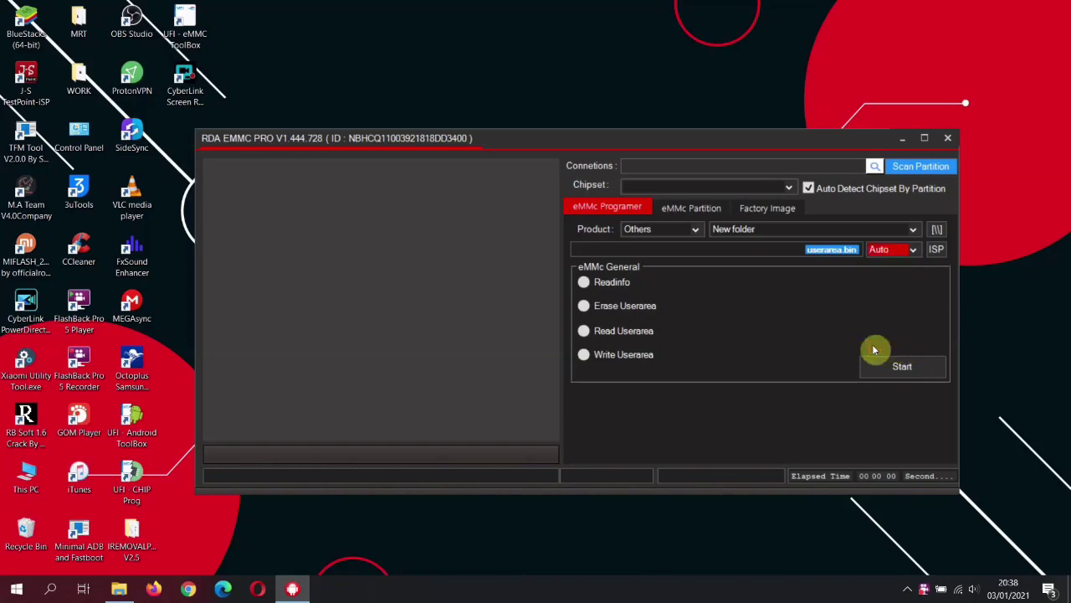
Go through the Readinfo, Erase Userarea, Read Userarea and Write Userarea operations under eMMc General, and leave Readinfo selected.
click(586, 284)
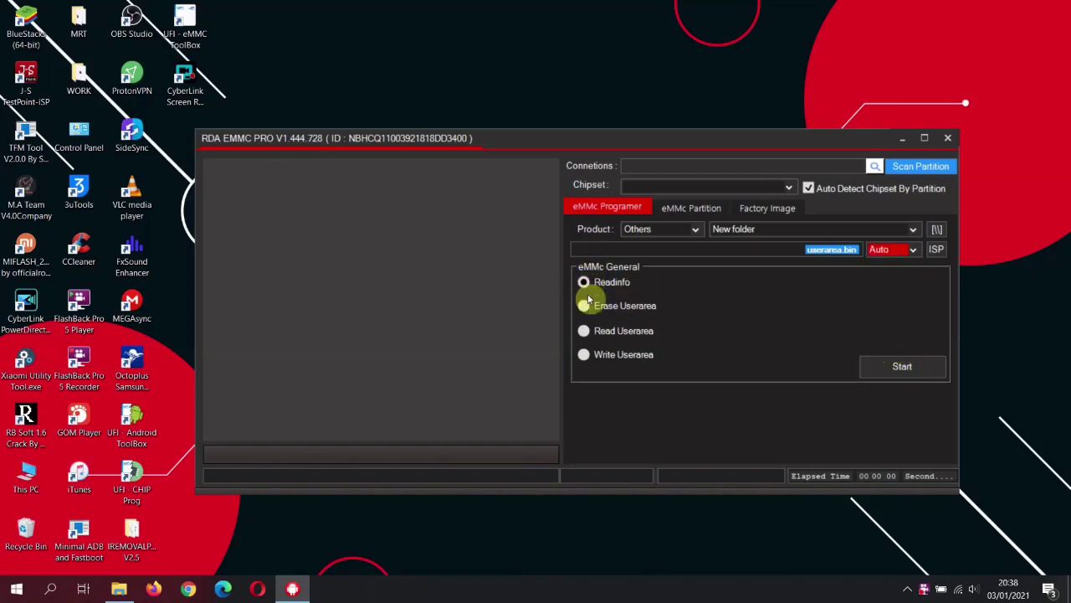
click(584, 331)
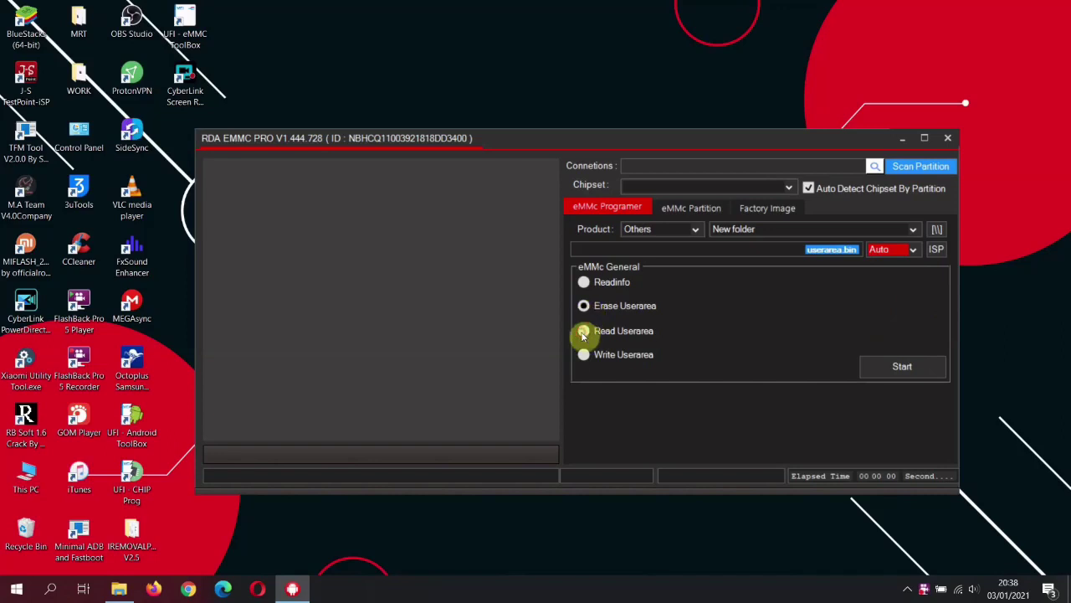
click(585, 355)
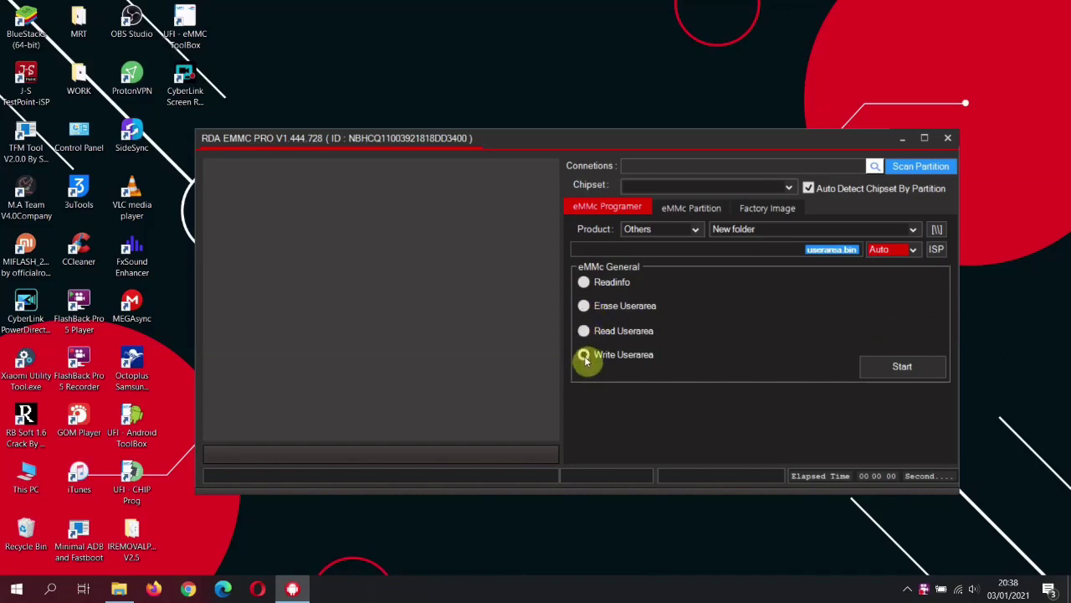
click(903, 365)
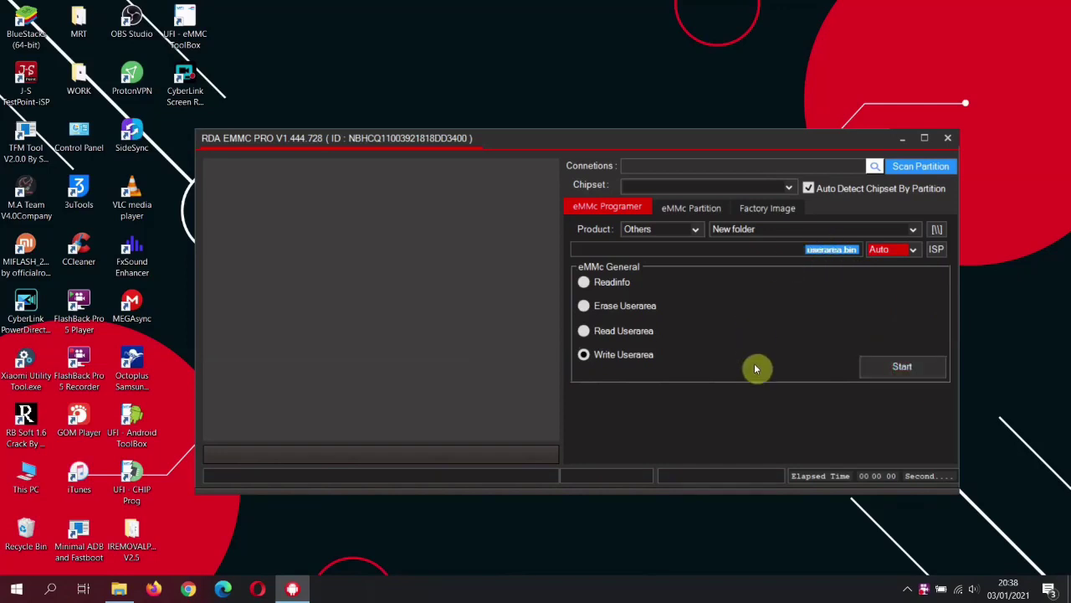
click(592, 283)
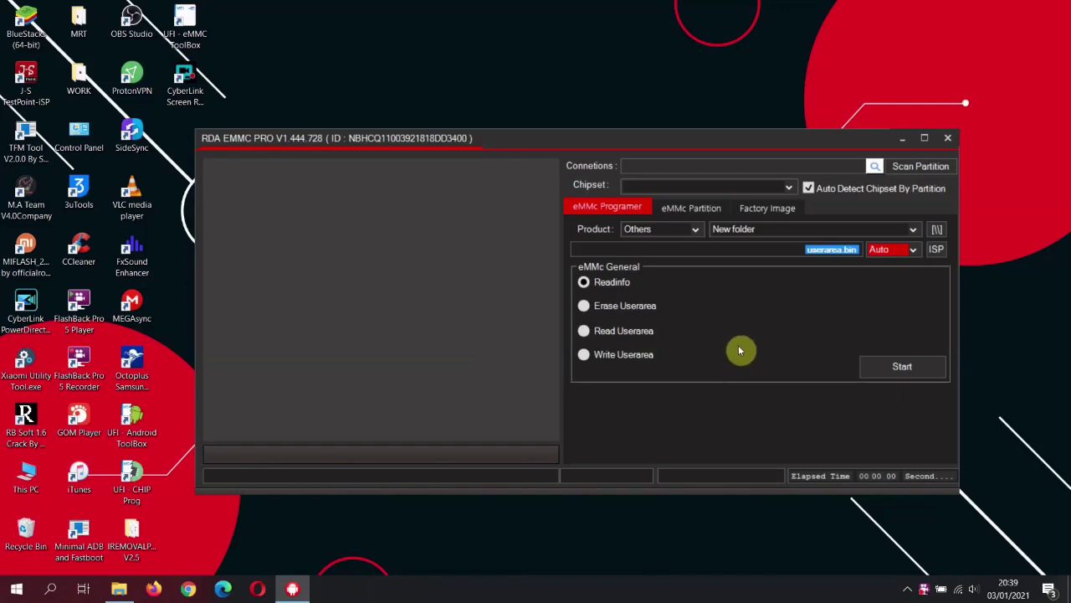
Show the eMMc Partition page, try to scan partitions there and dismiss the resulting message.
click(693, 213)
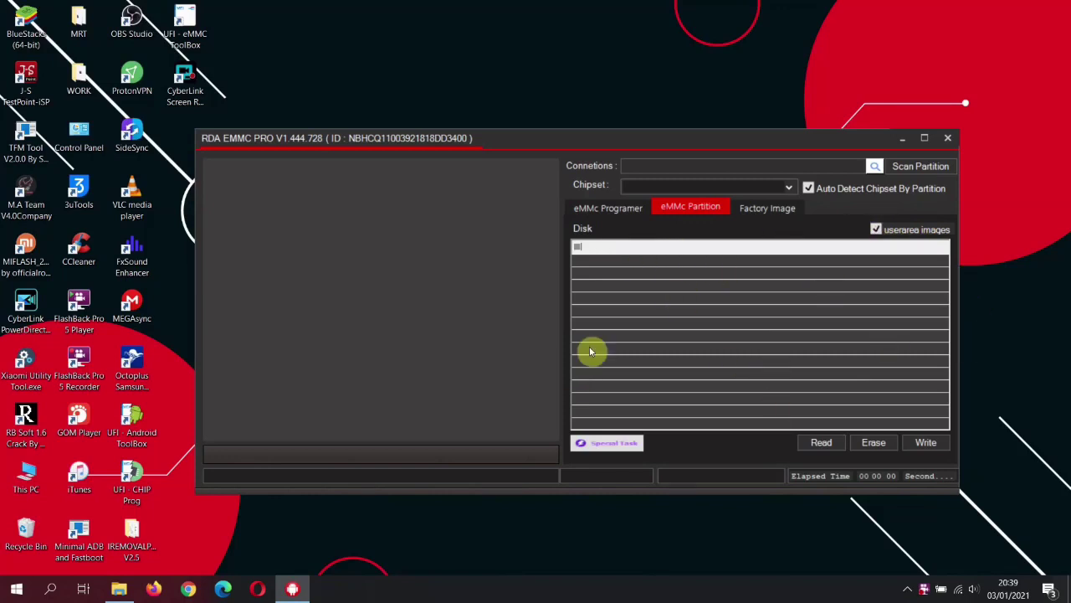
click(914, 168)
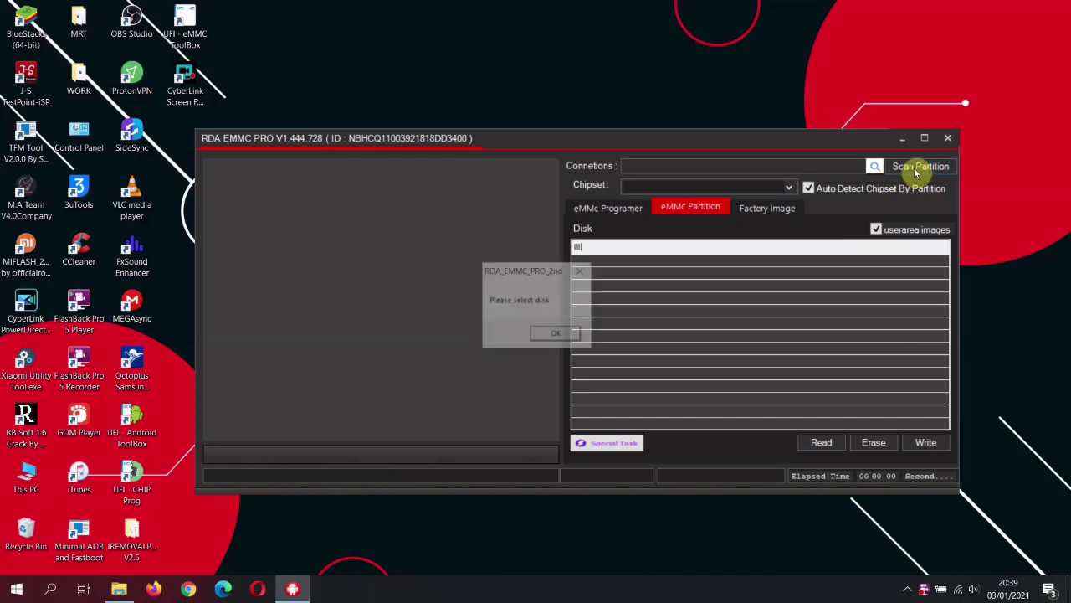
click(557, 338)
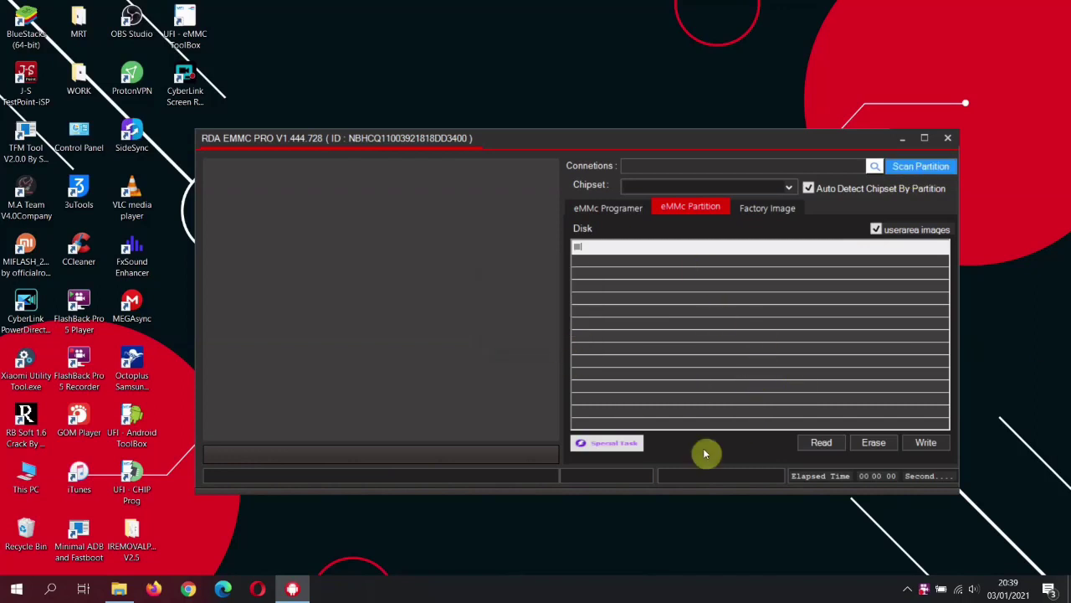
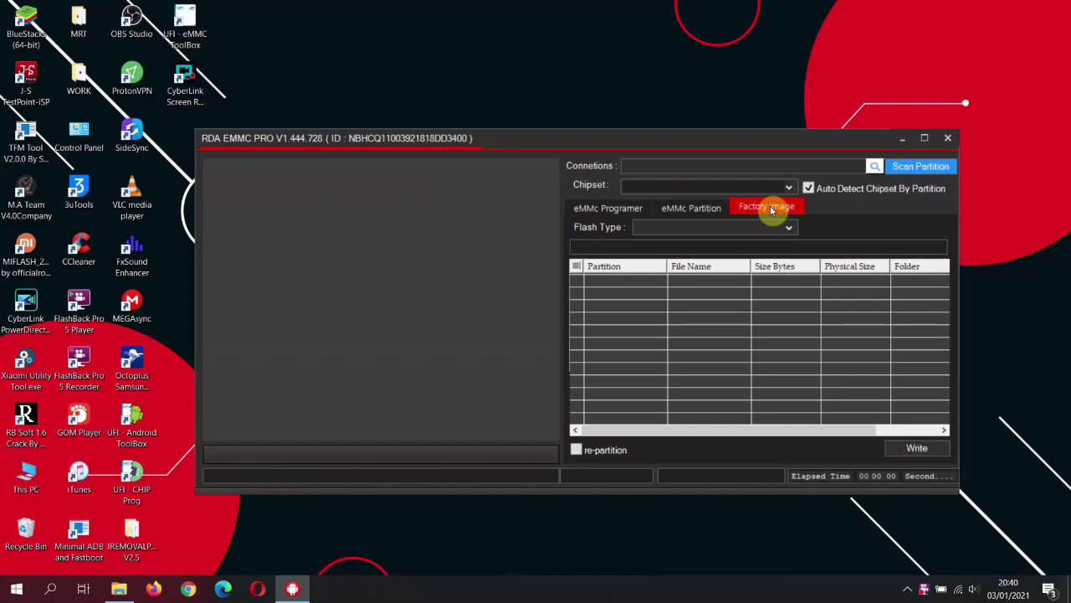
Try both Flash Type options for the Factory Image, Qualcomm Generich and MediaTek Generich, ending on Qualcomm Generich.
click(788, 228)
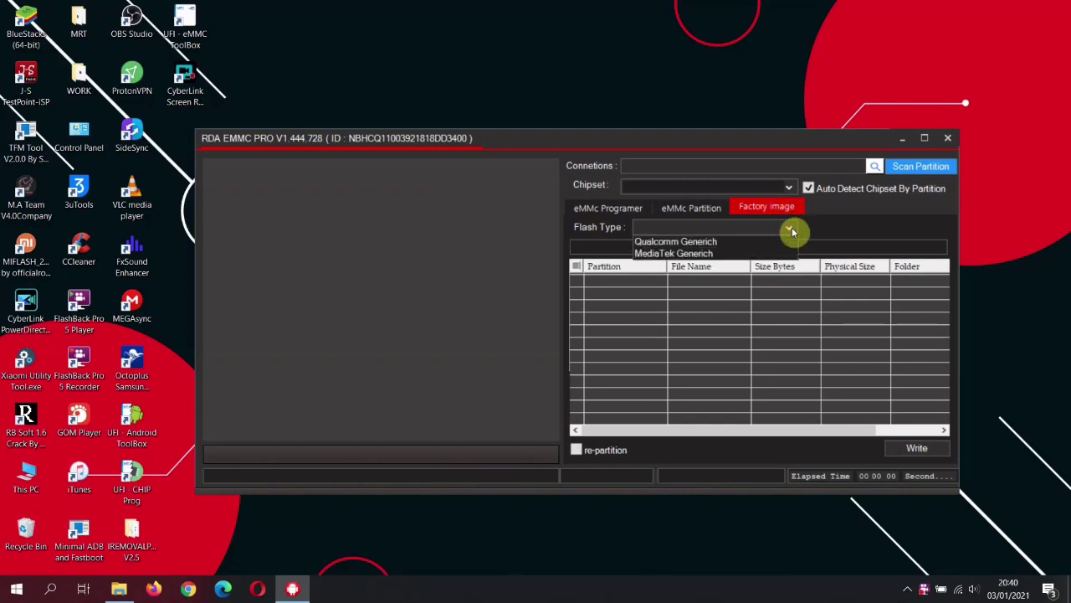
click(706, 241)
click(796, 230)
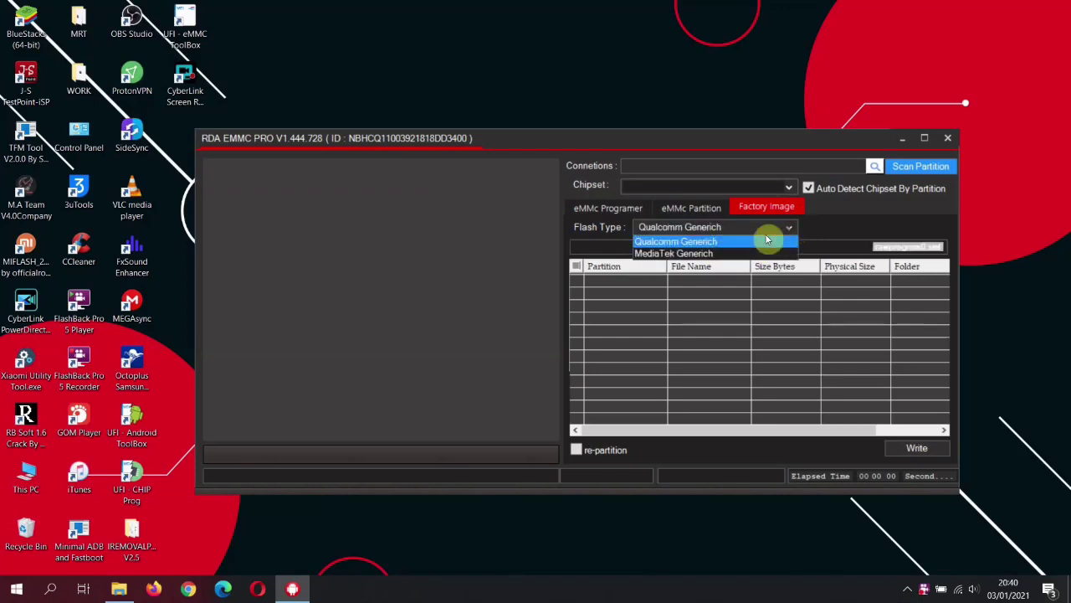
click(716, 253)
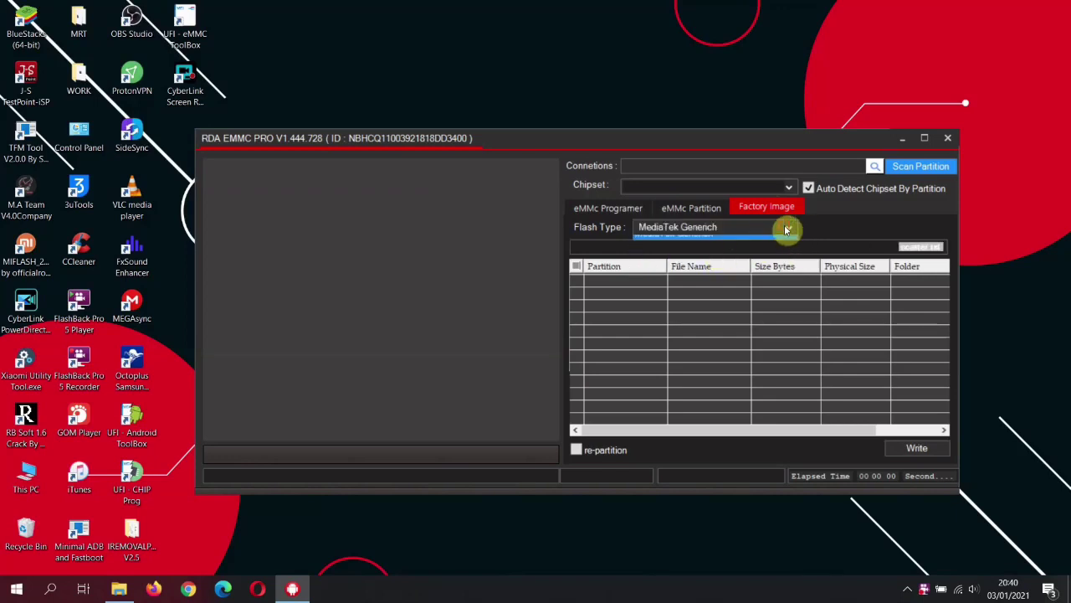
click(786, 227)
click(712, 241)
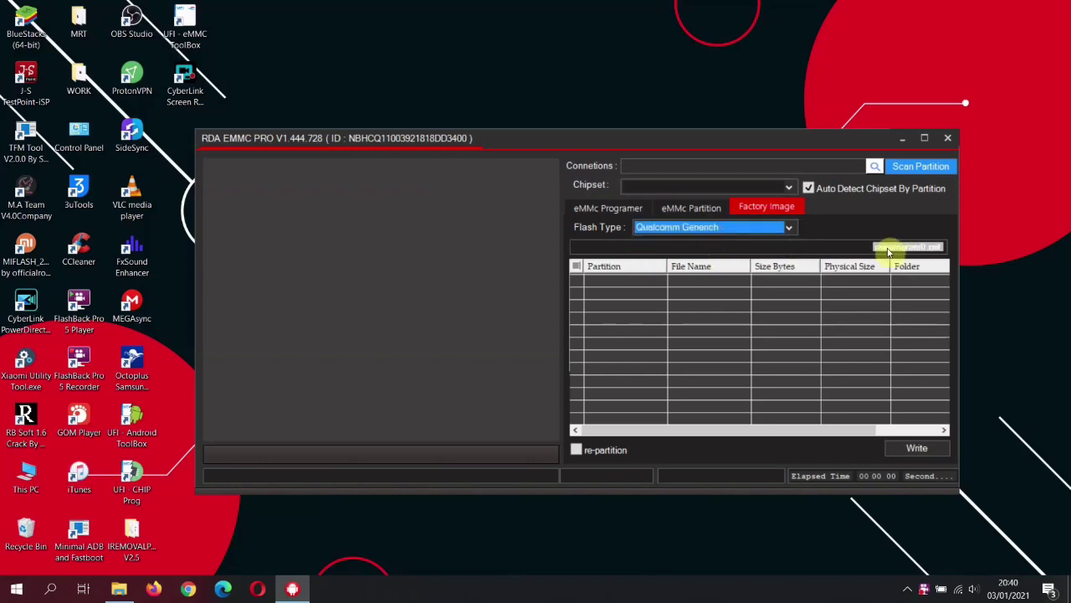
Browse for the rawprogram0.xml file of the Qualcomm factory image and cancel without choosing a file.
click(849, 247)
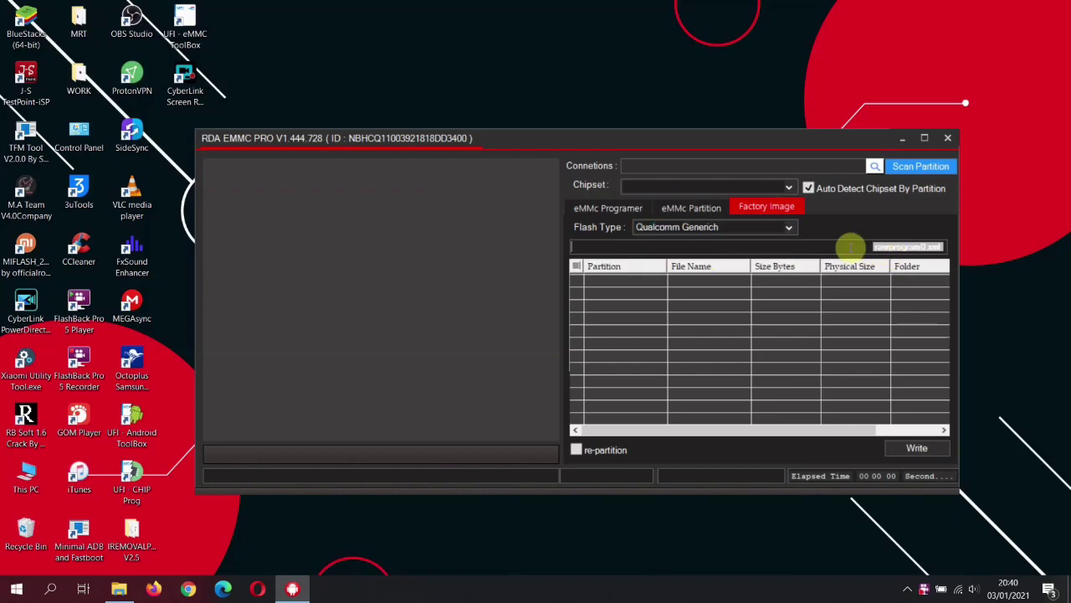
click(849, 247)
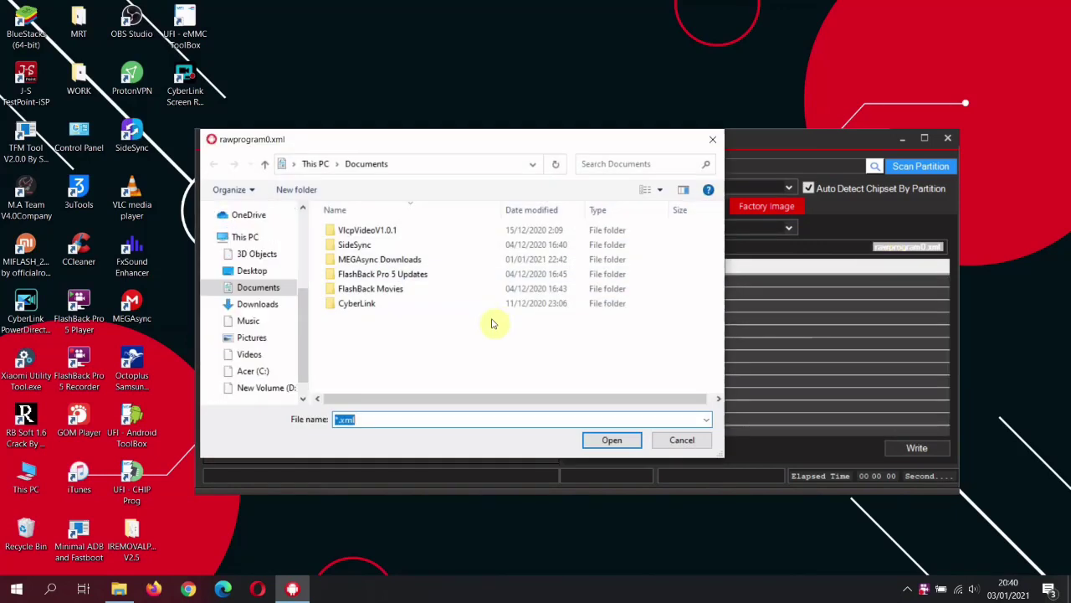
click(682, 439)
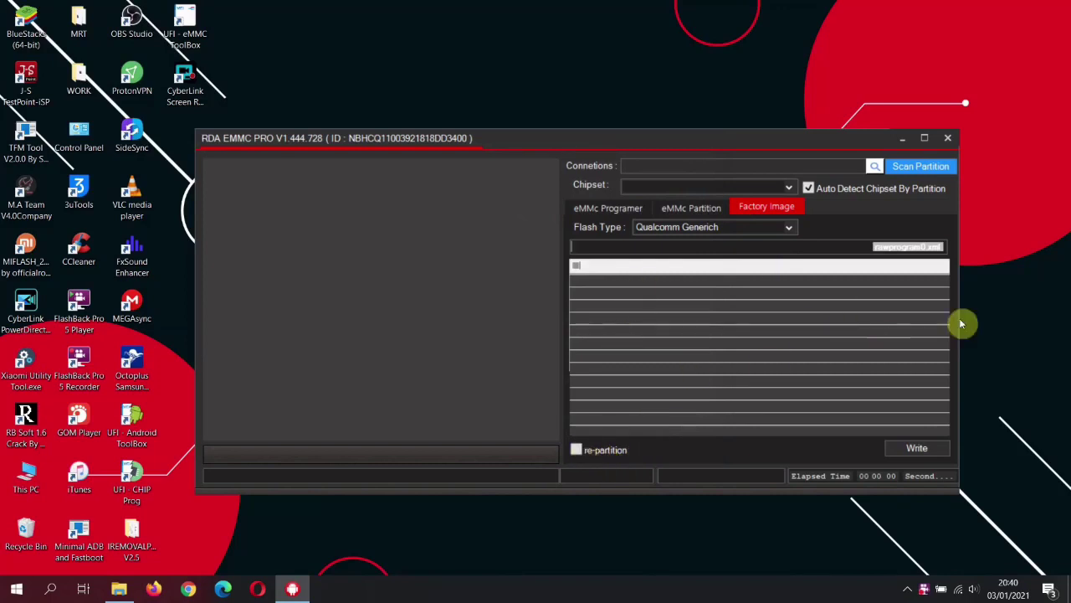
Toggle the re-partition option for the factory image and leave it enabled.
click(577, 450)
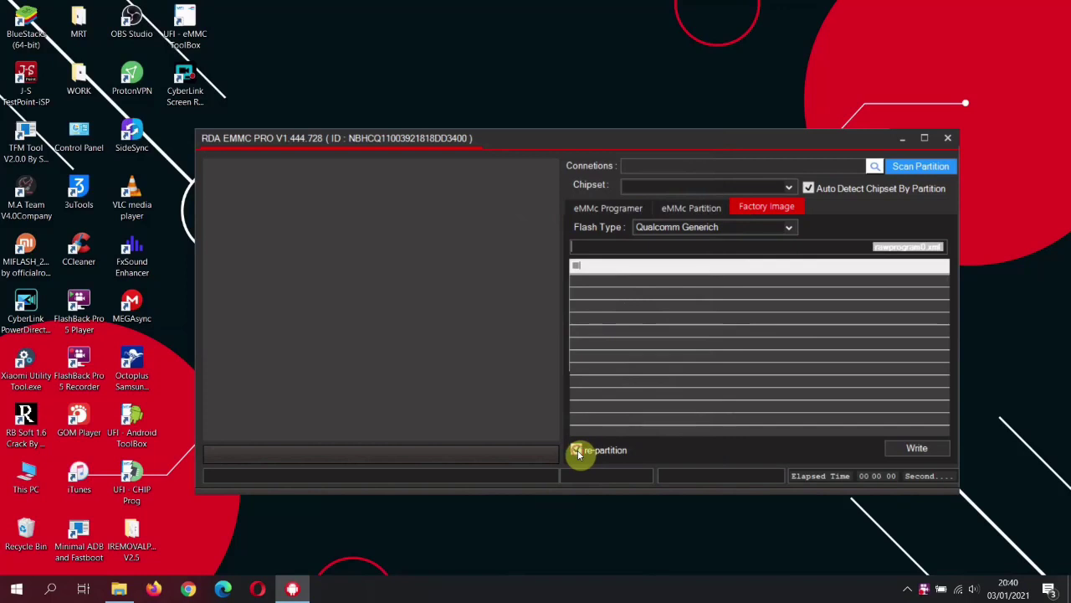
click(577, 451)
click(577, 450)
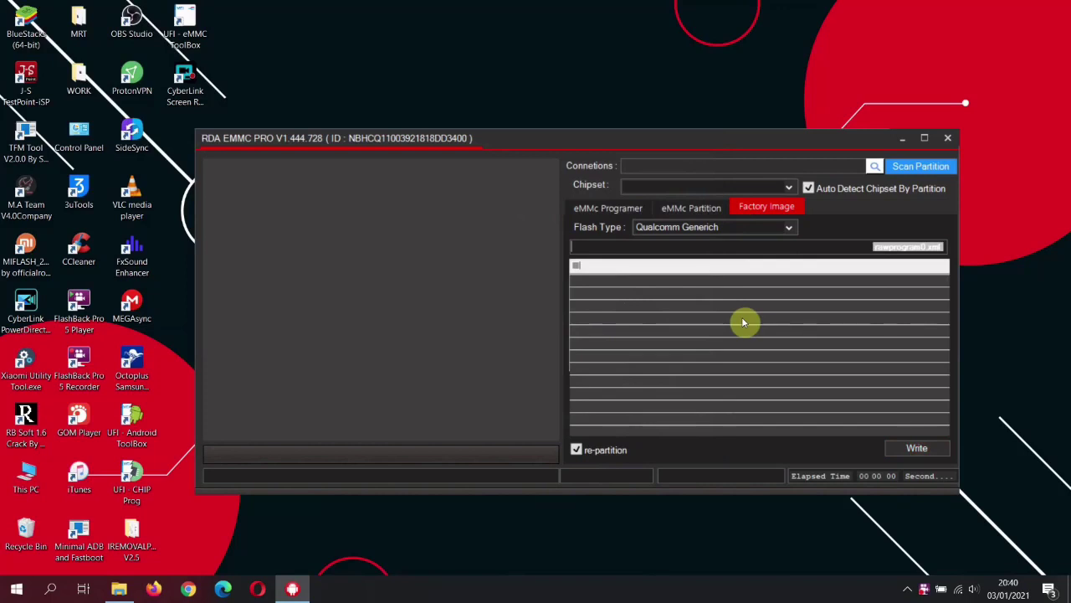
Set the Flash Type to MediaTek Generich, browse for its scatter.txt file and cancel without choosing one.
click(792, 229)
click(711, 252)
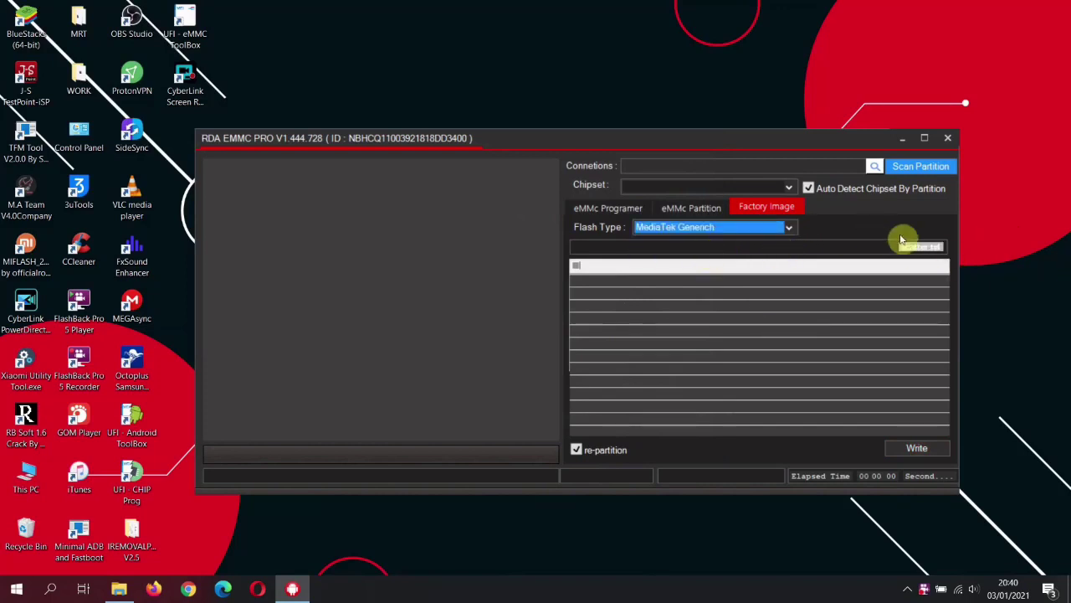
click(872, 247)
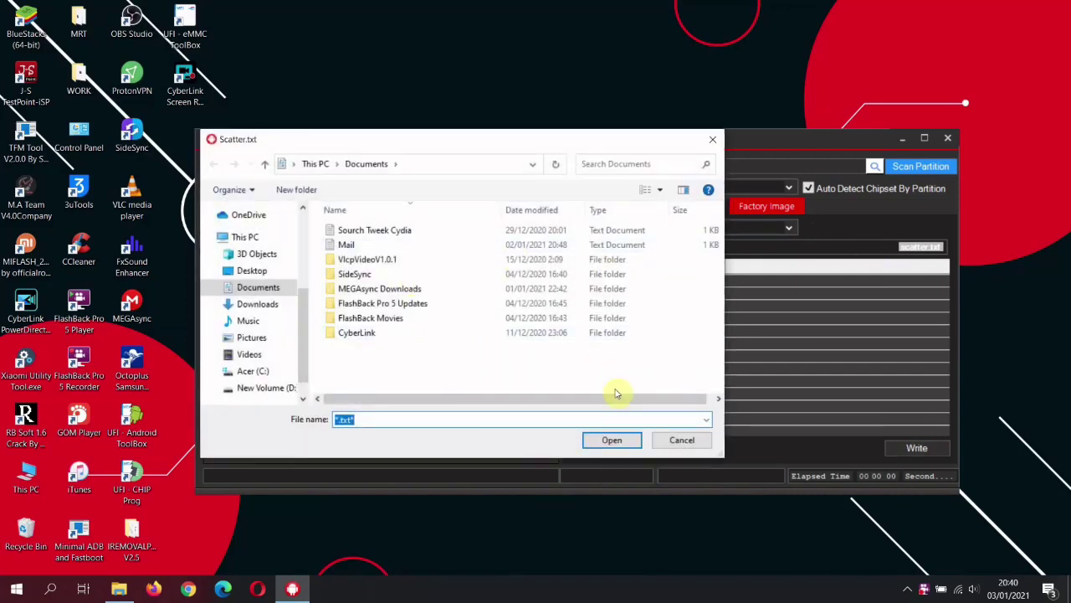
click(683, 441)
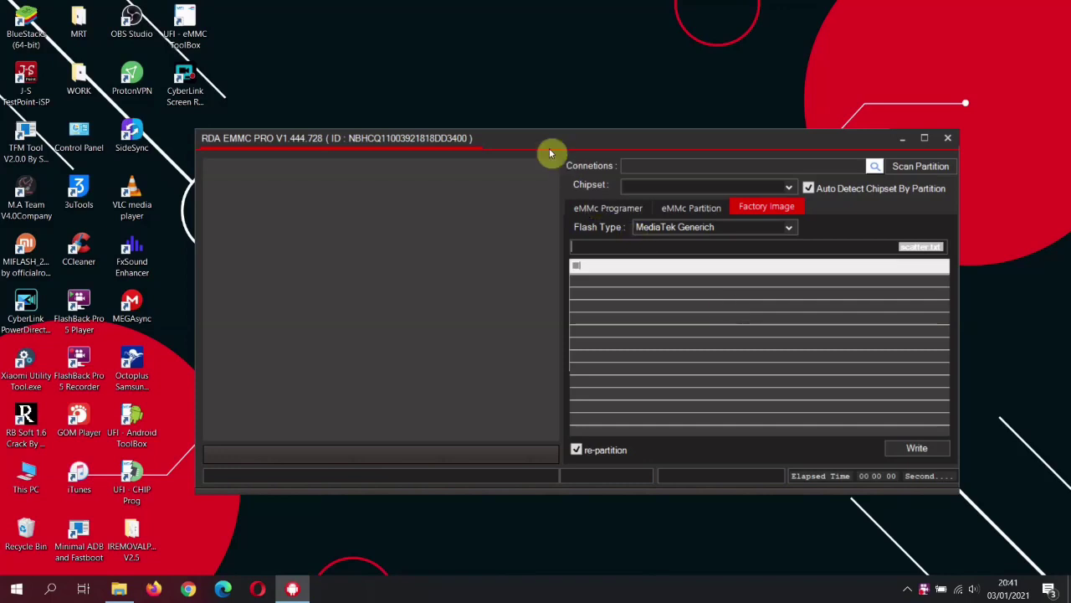
mouse_move(542, 140)
mouse_down()
mouse_move(563, 152)
mouse_move(553, 143)
mouse_up()
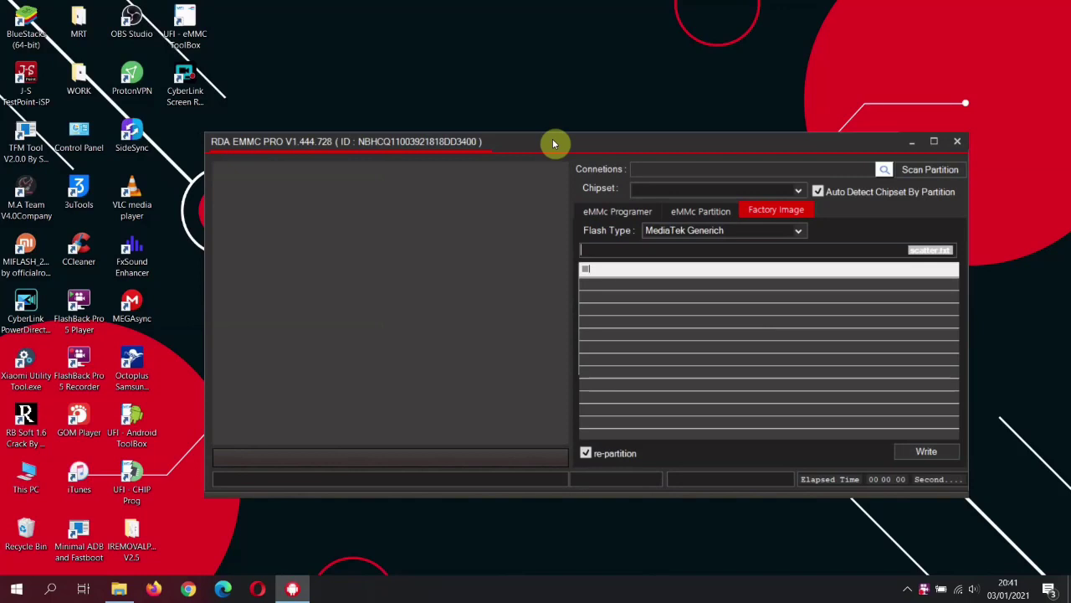
drag(553, 144, 550, 138)
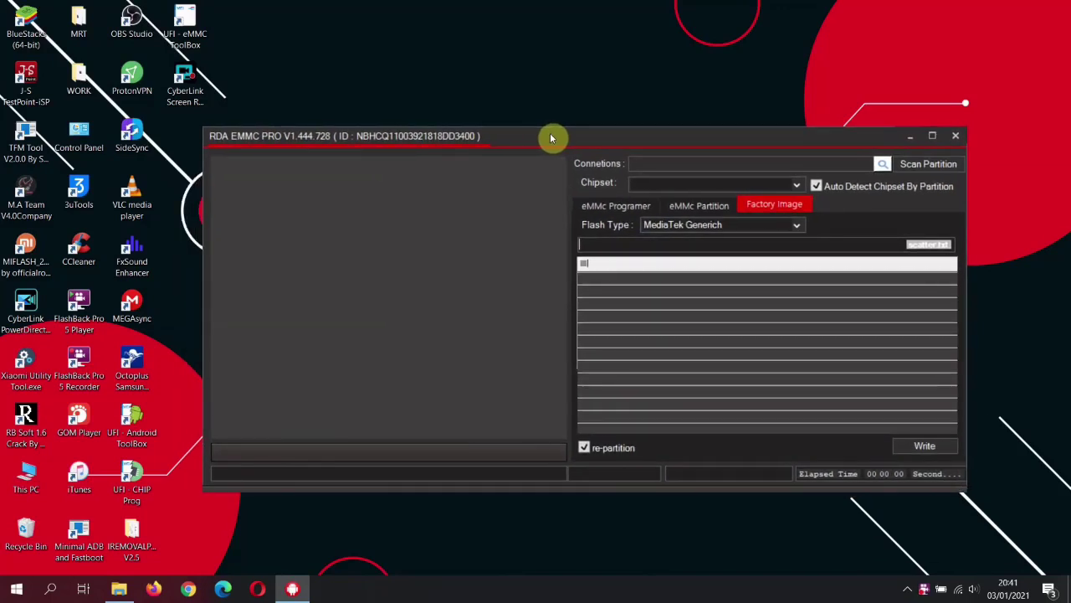